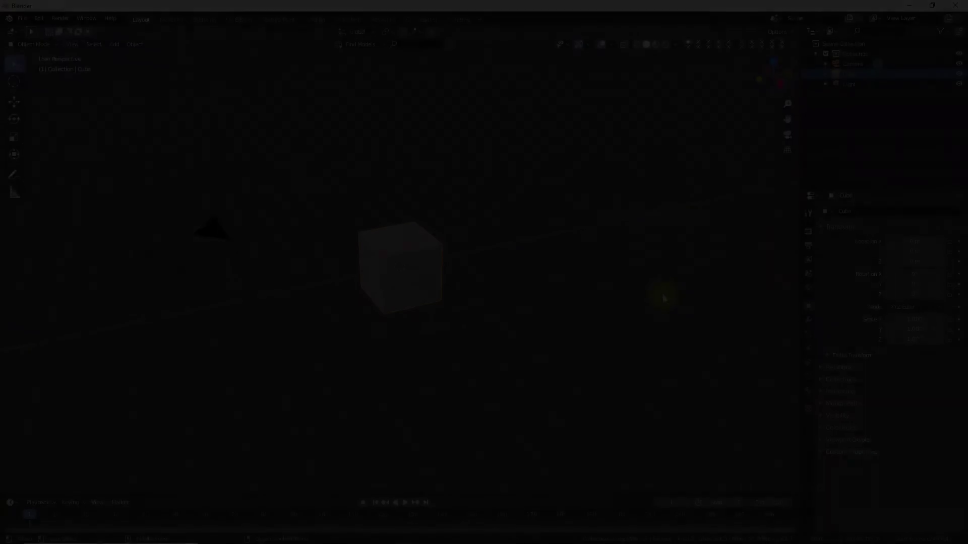
Step: Run the Shortcut VUr keystroke display docked Left, hide the sidebar and keep the cube selected
key(n)
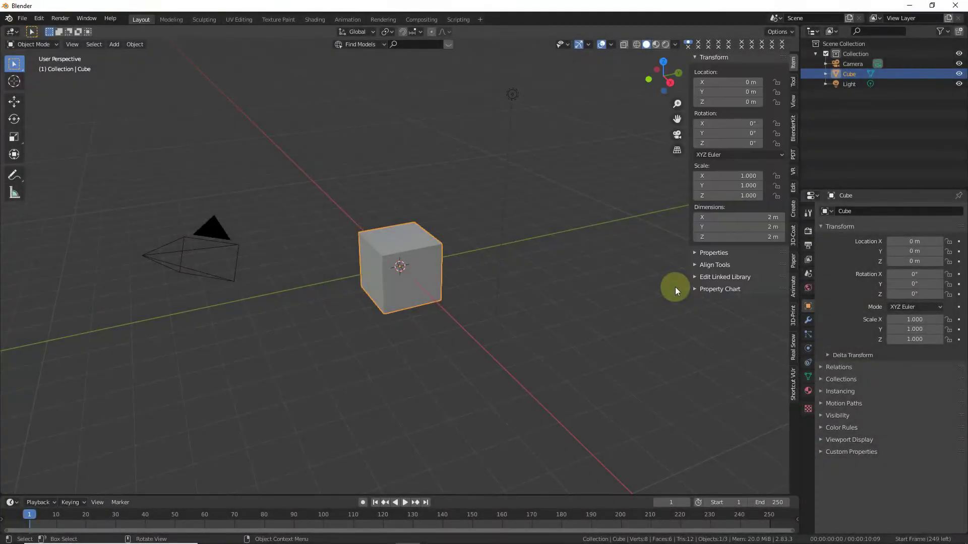
click(794, 391)
click(736, 75)
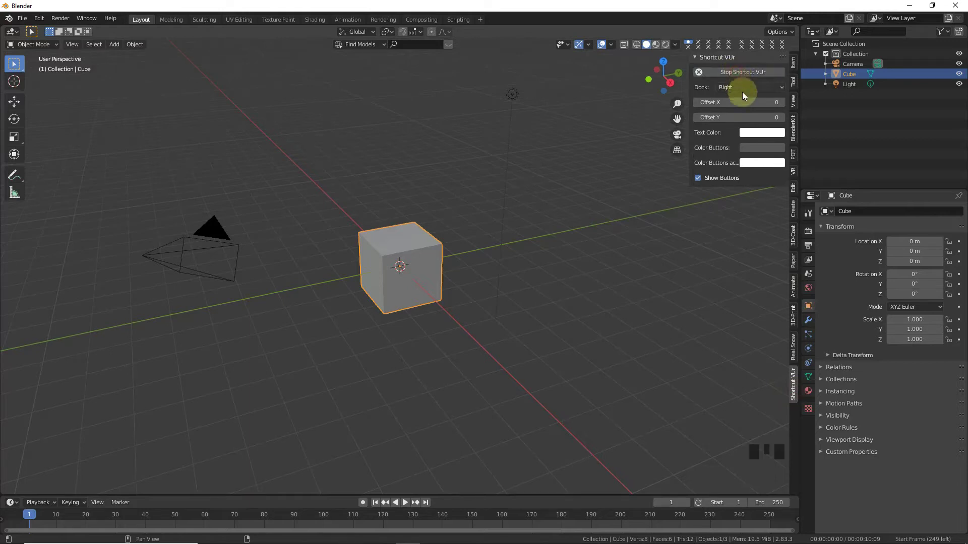
click(744, 87)
click(744, 98)
click(706, 90)
click(476, 272)
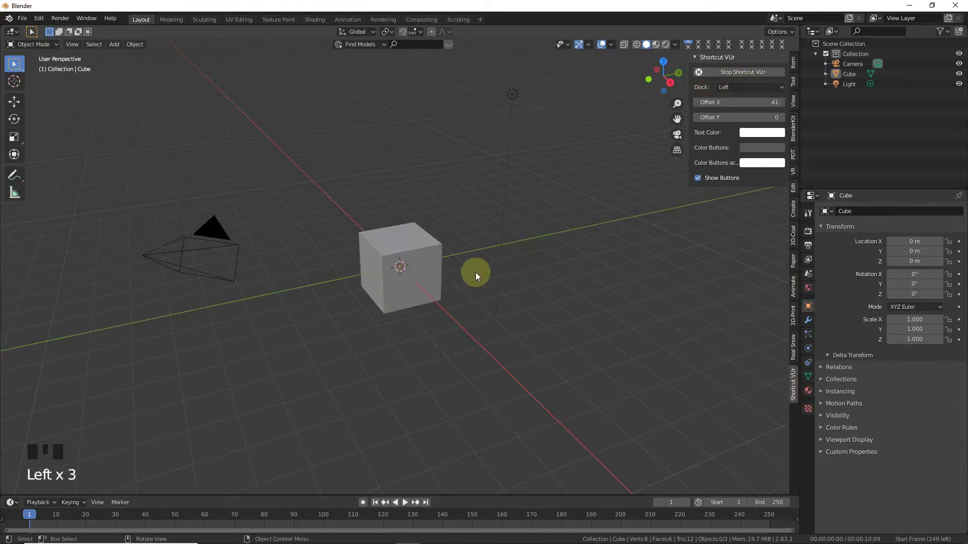
key(n)
click(400, 274)
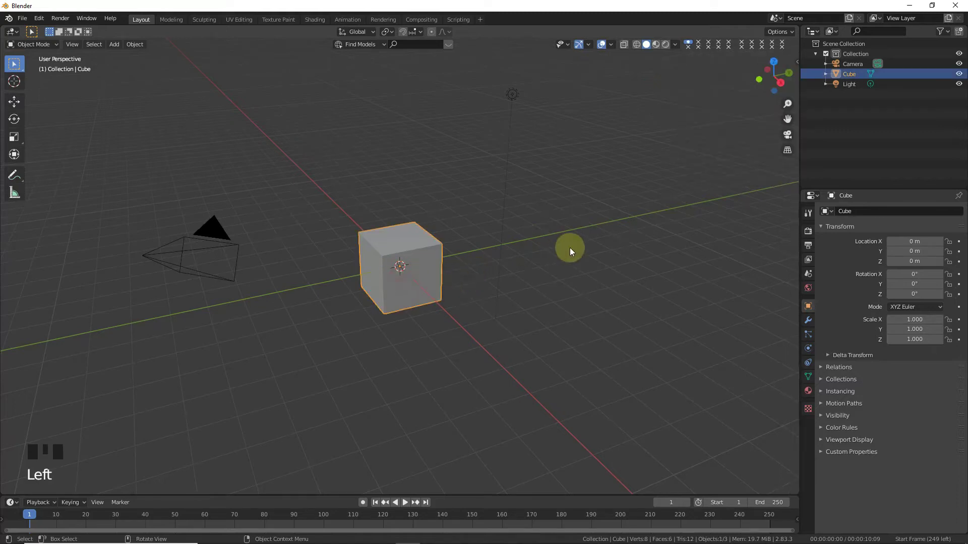
Step: Scale the cube into a tall, thin pillar
key(s)
key(shift+z)
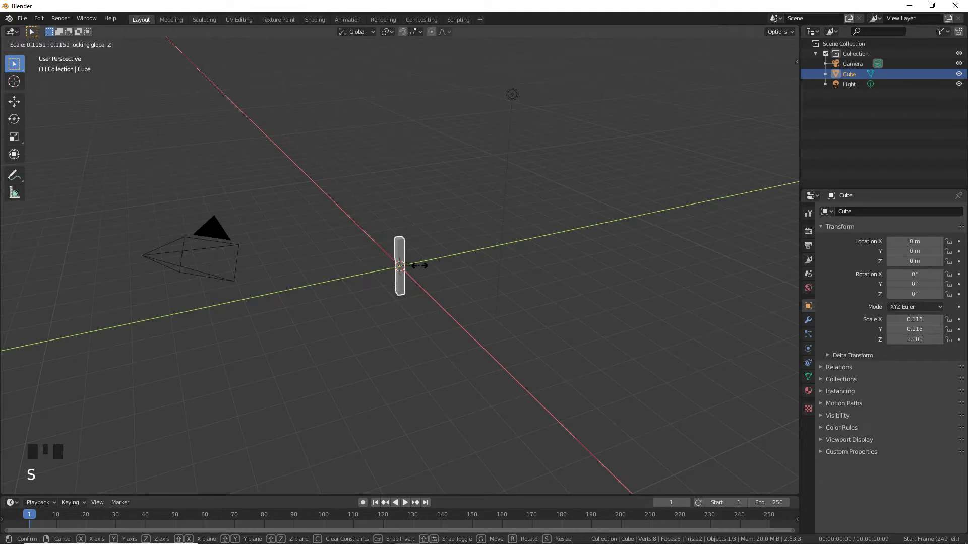
click(421, 266)
key(s)
click(474, 256)
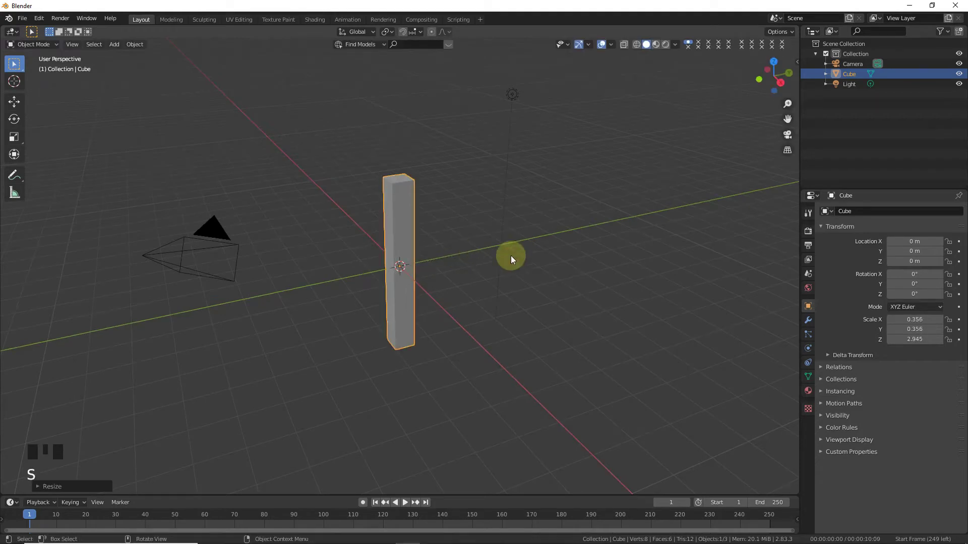
key(s)
click(376, 229)
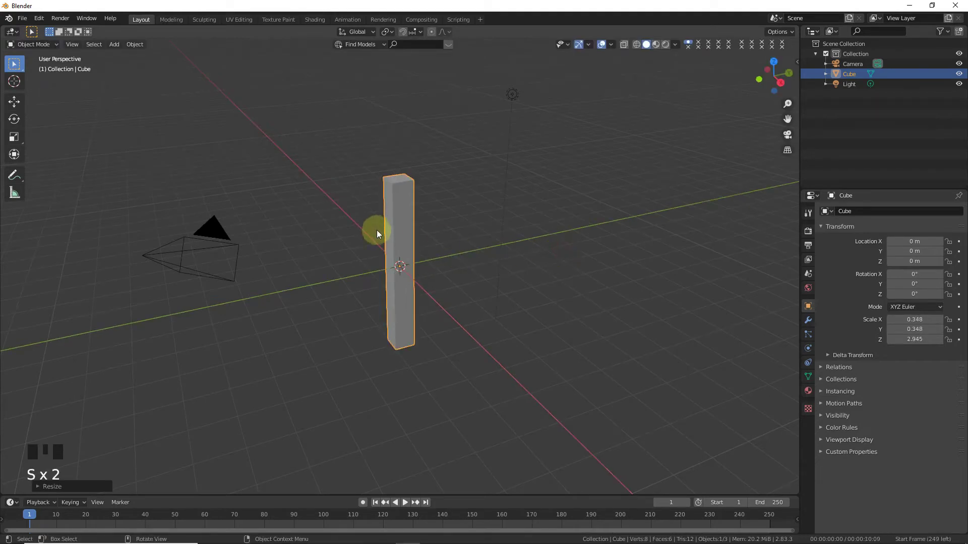
Step: Extrude the pillar's side face loop and shrink it along Z, leaving top and bottom caps
key(Tab)
click(494, 255)
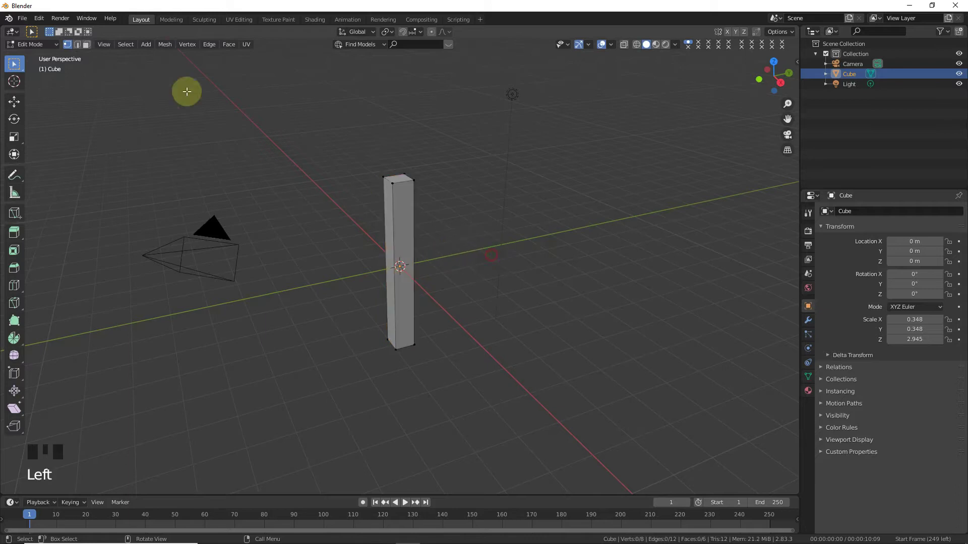
click(86, 44)
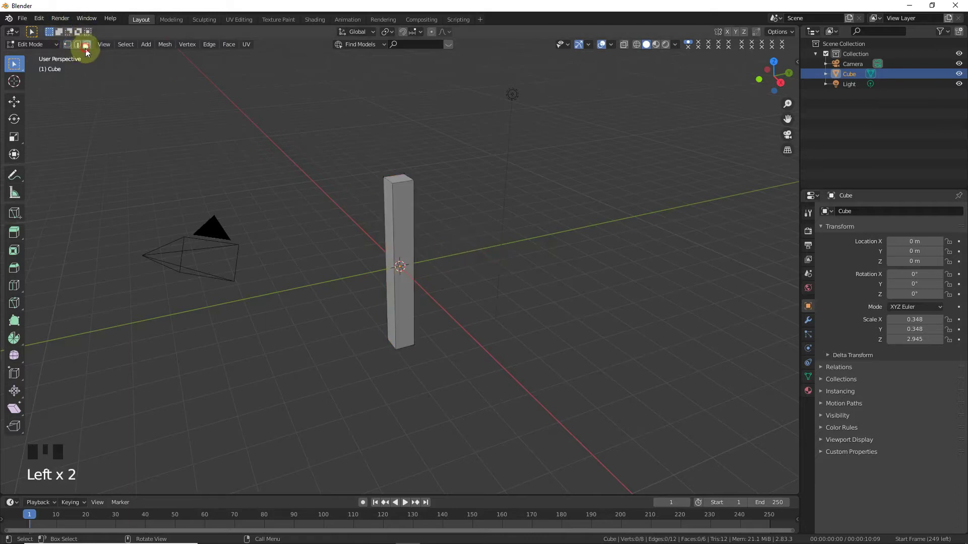
alt+click(394, 241)
drag(772, 80, 591, 161)
key(e)
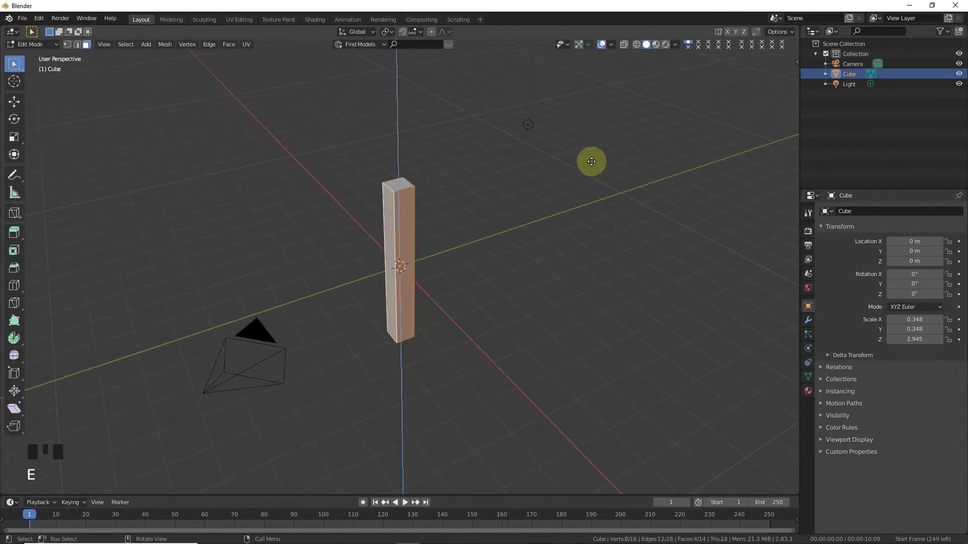
key(s)
key(z)
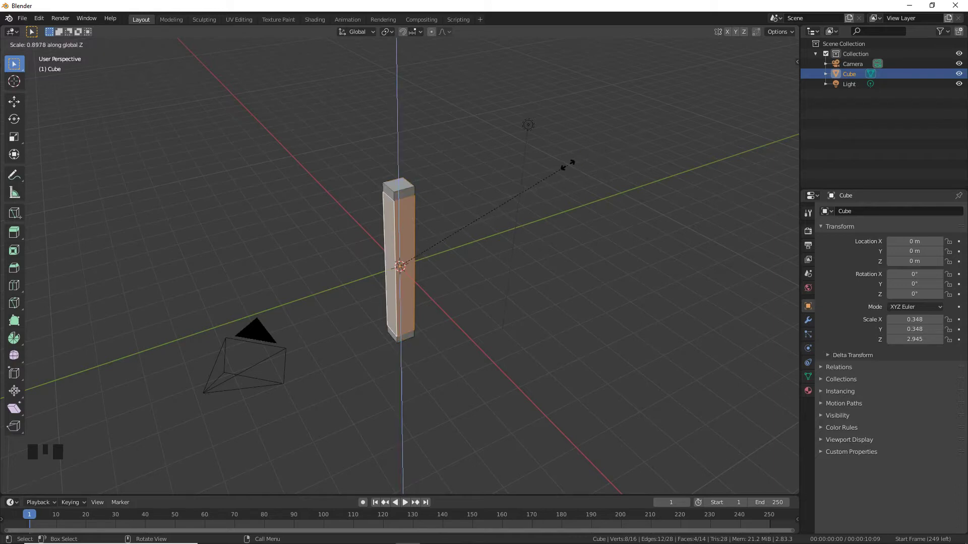
click(567, 166)
key(Tab)
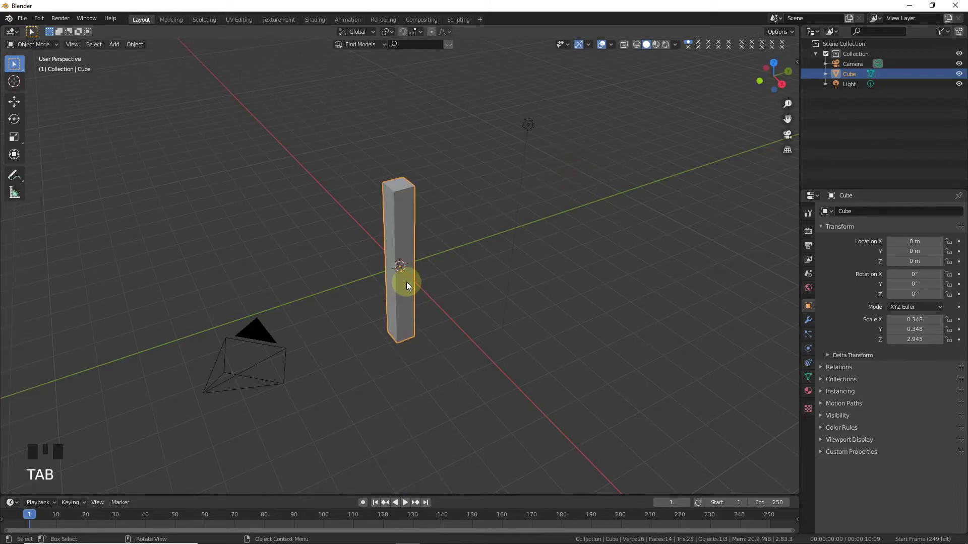
Step: Assign a new second material slot to the side faces with a new material named emmm
key(Tab)
click(808, 391)
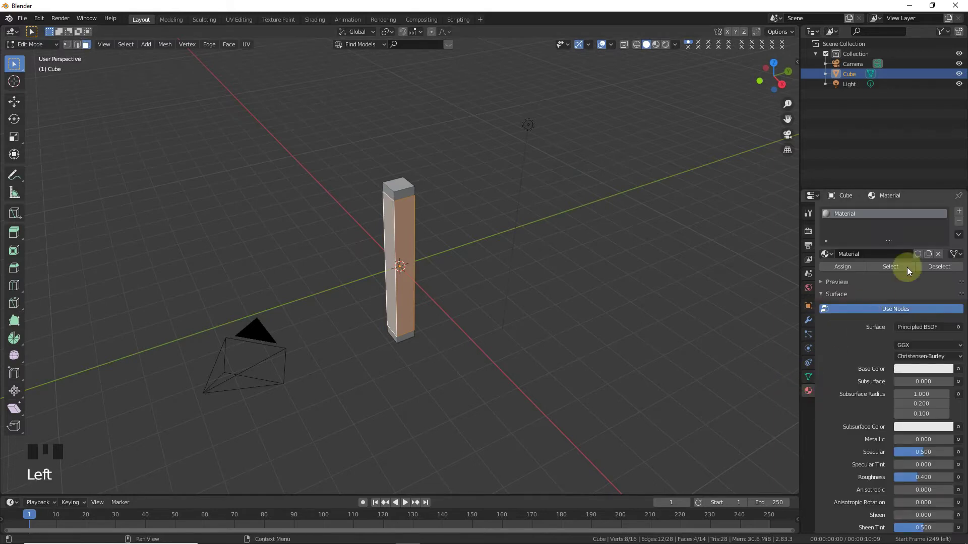
click(958, 212)
click(846, 287)
click(941, 287)
click(905, 286)
click(908, 274)
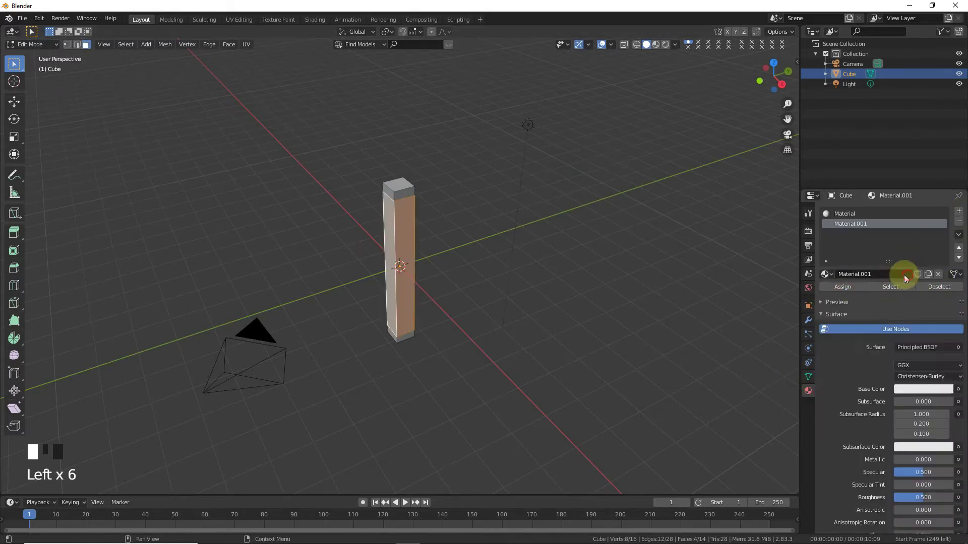
click(890, 275)
text(emmm)
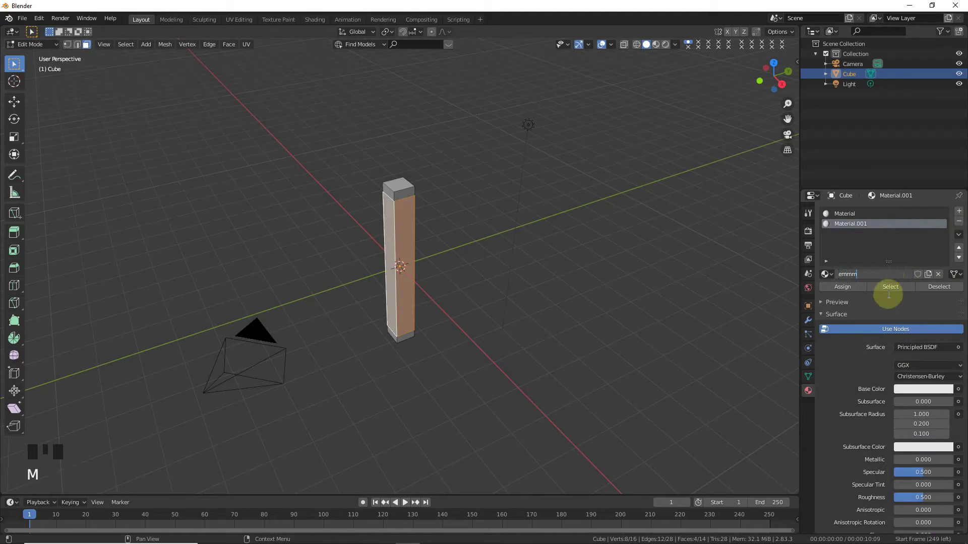
Step: Preview in Rendered shading and enable Eevee's screen-space reflections
key(Tab)
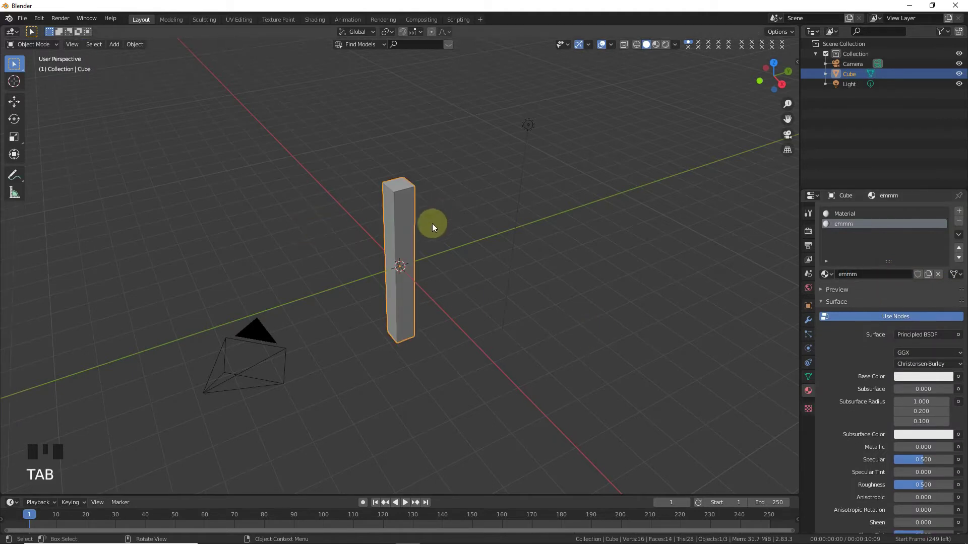
key(shift+a)
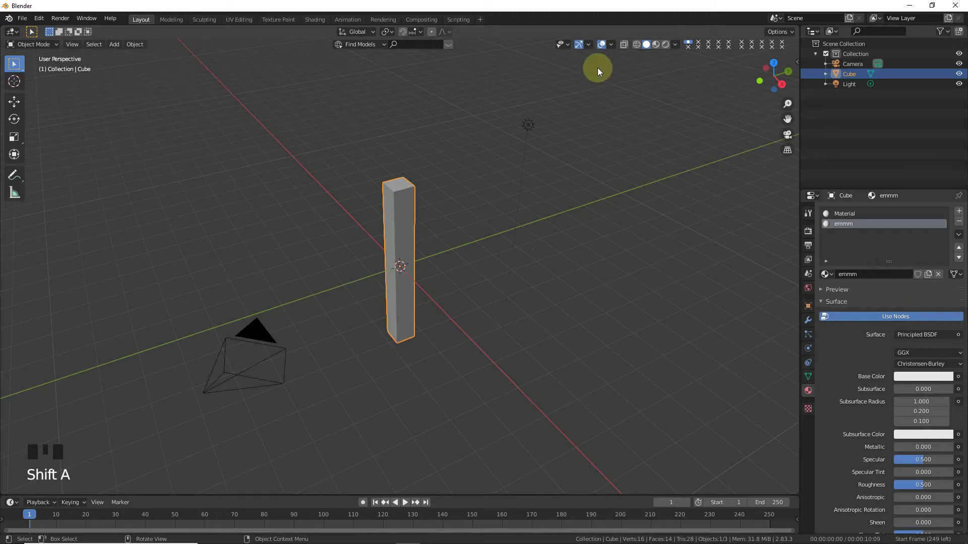
click(665, 44)
click(808, 231)
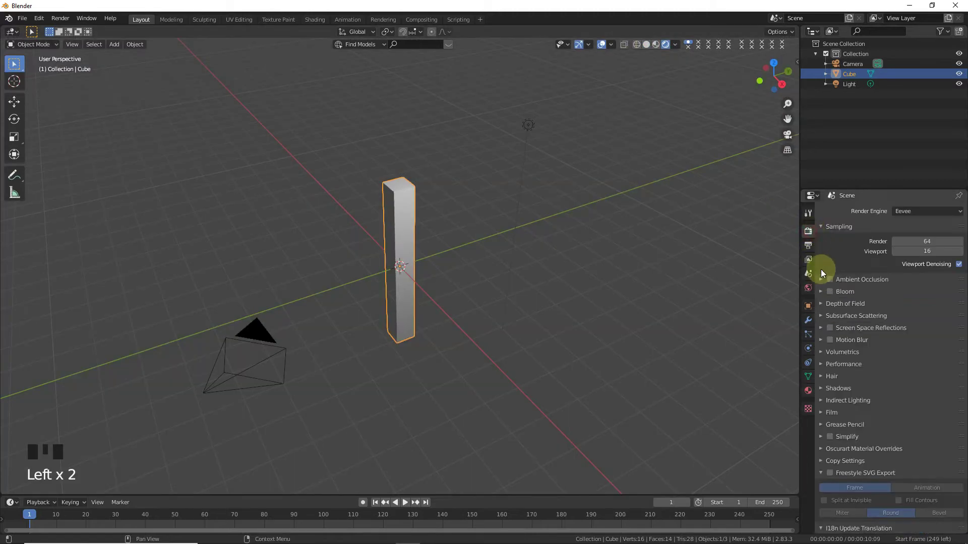
click(829, 329)
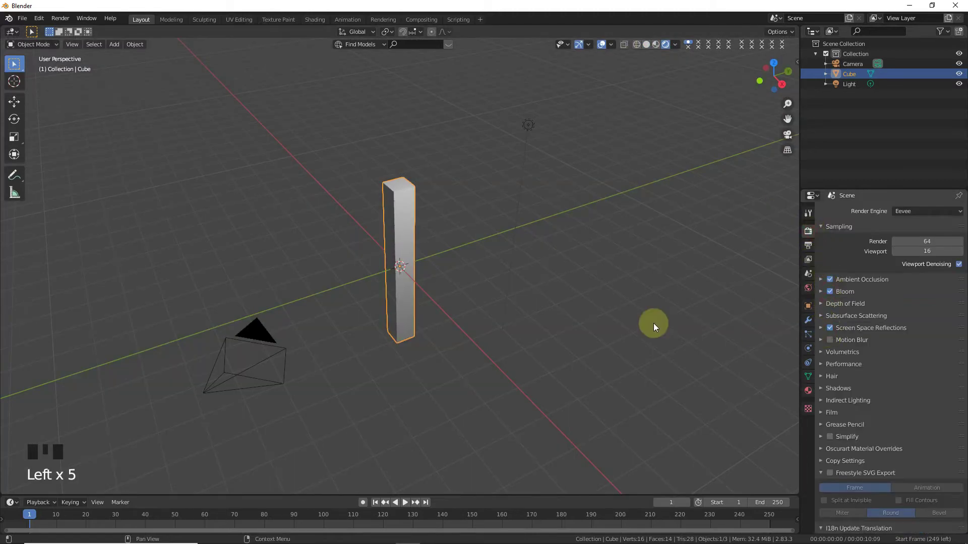
Step: Set the emmm material's Surface to Emission and turn the main area into the Shader Editor
click(808, 390)
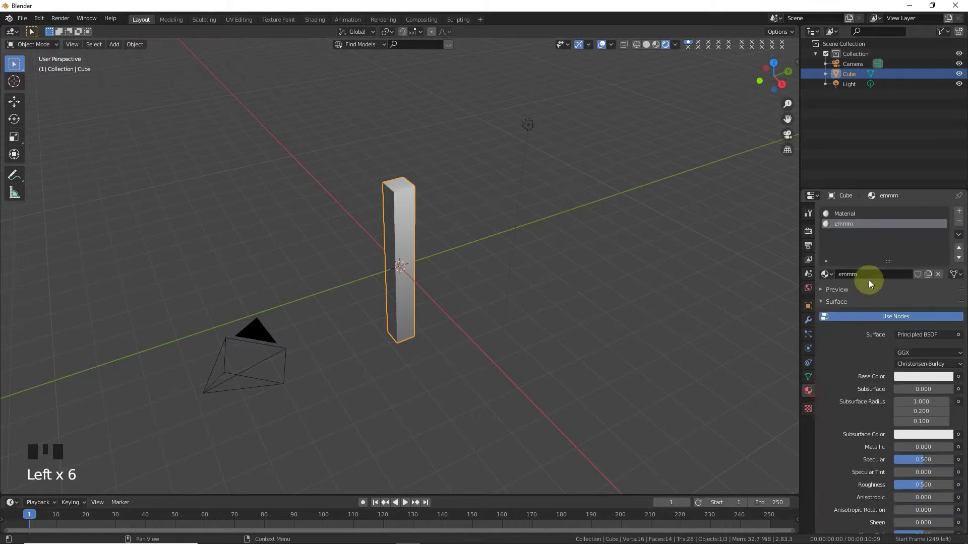
click(915, 334)
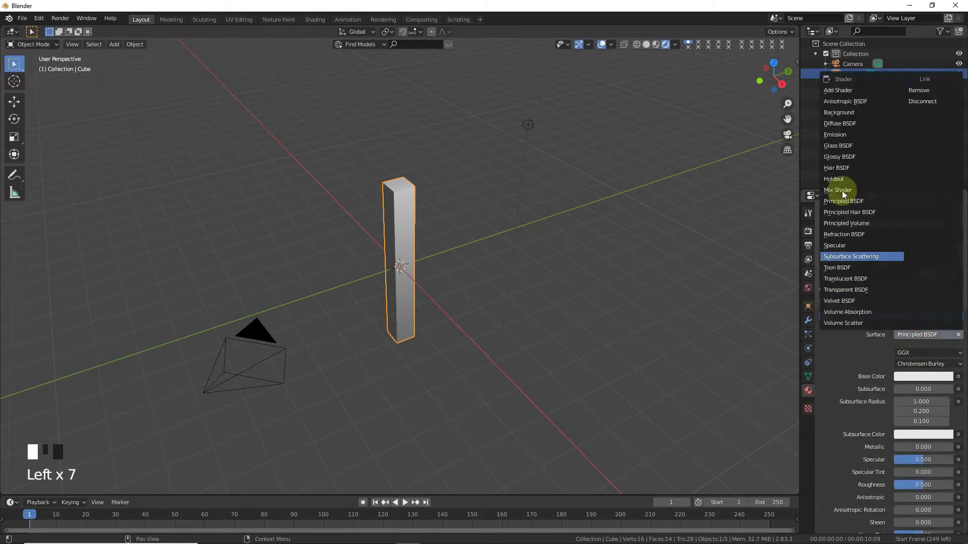
click(834, 133)
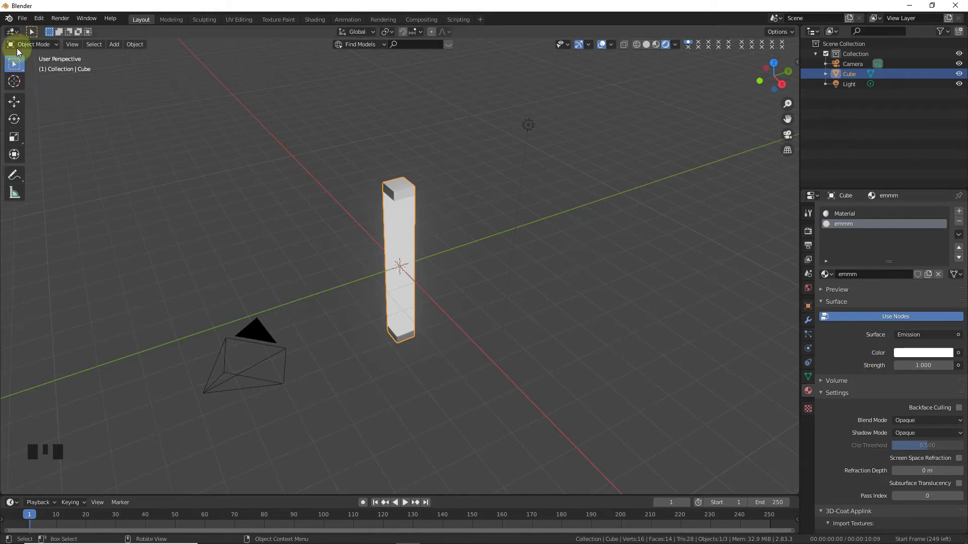
click(12, 31)
click(40, 129)
Step: Add a ColorRamp node to the left of the Emission node
middle_drag(257, 225, 391, 188)
key(shift+a)
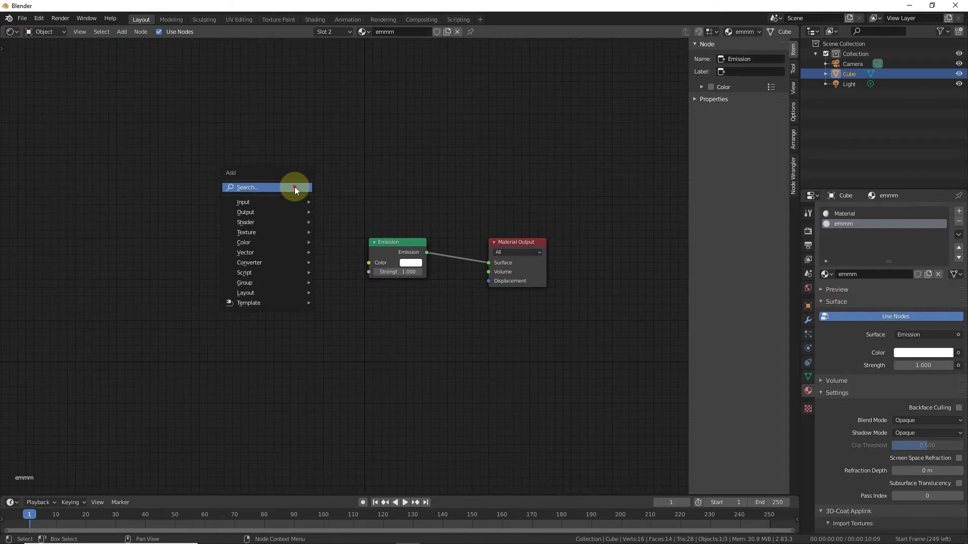
click(296, 189)
text(color)
click(318, 210)
click(240, 239)
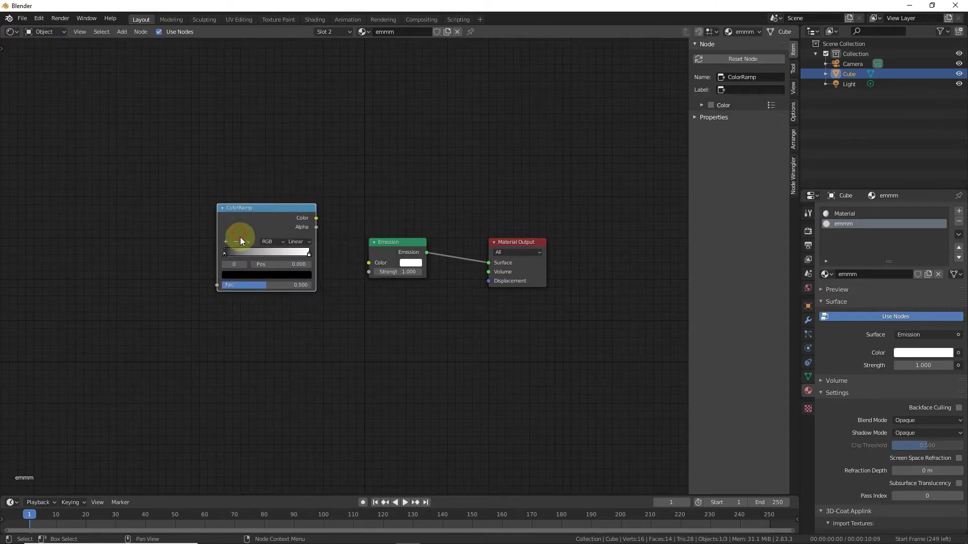
Step: Add a Value node and wire Value → ColorRamp Fac, ColorRamp Color → Emission Color
key(shift+a)
click(179, 160)
text(val)
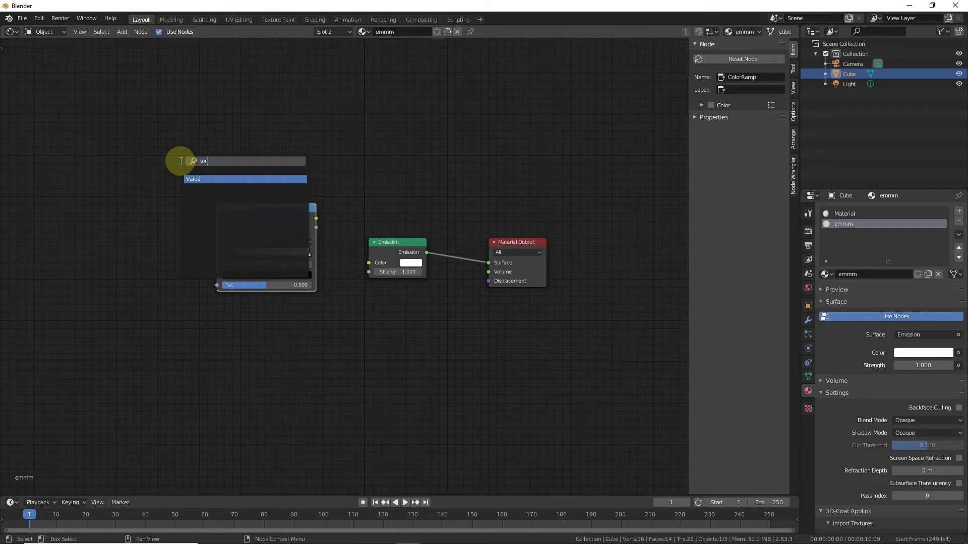
click(205, 181)
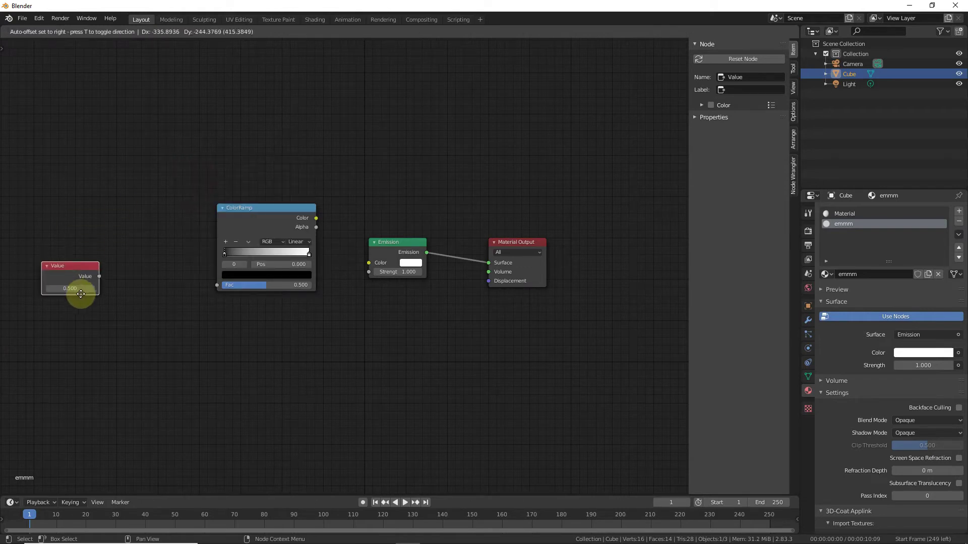
click(95, 308)
drag(116, 296, 216, 289)
drag(316, 219, 374, 264)
click(83, 308)
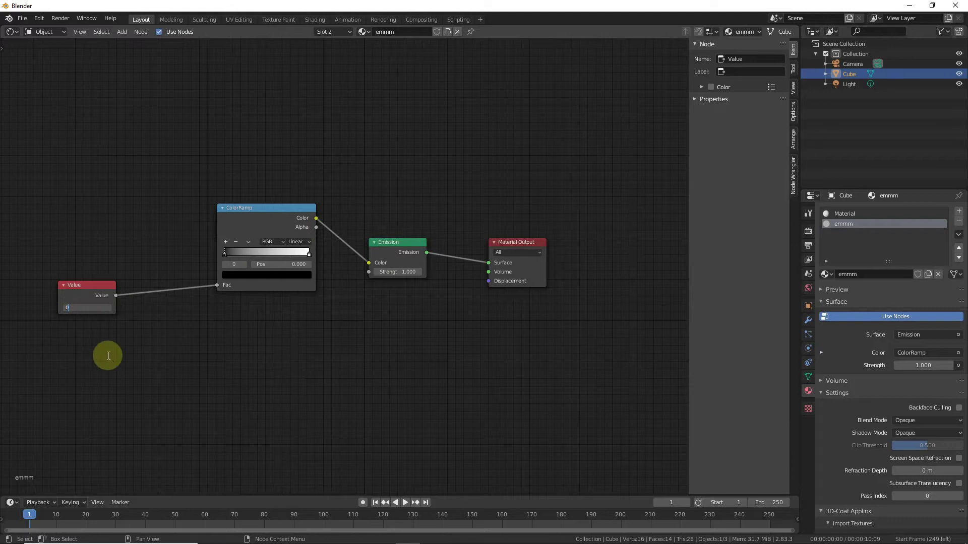
Step: Keyframe the Value node's 0.000 value at frame 1
right_click(94, 307)
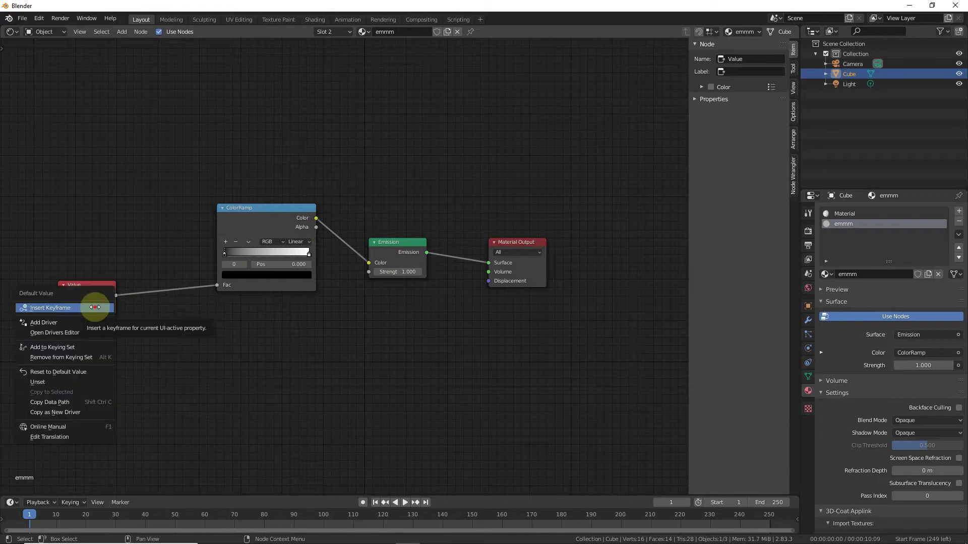
click(94, 308)
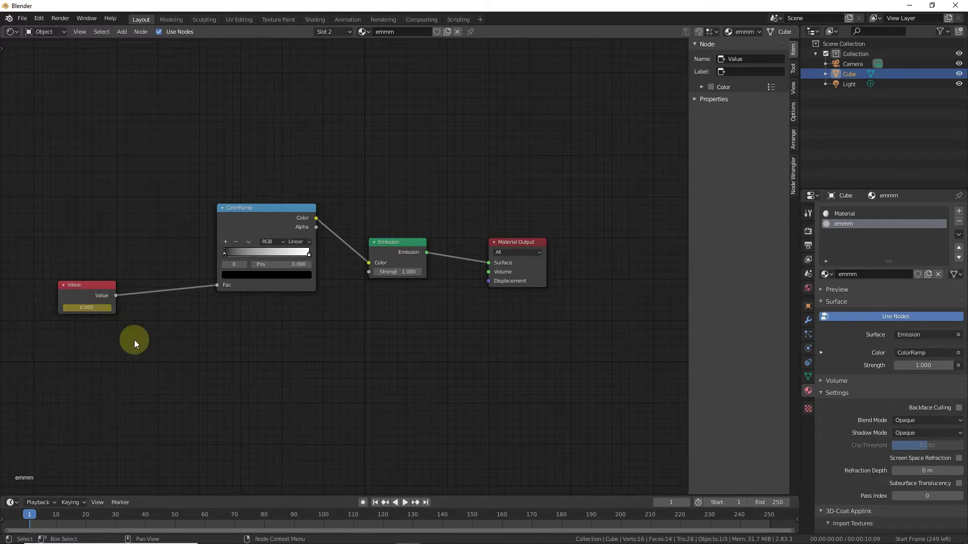
click(15, 32)
click(137, 91)
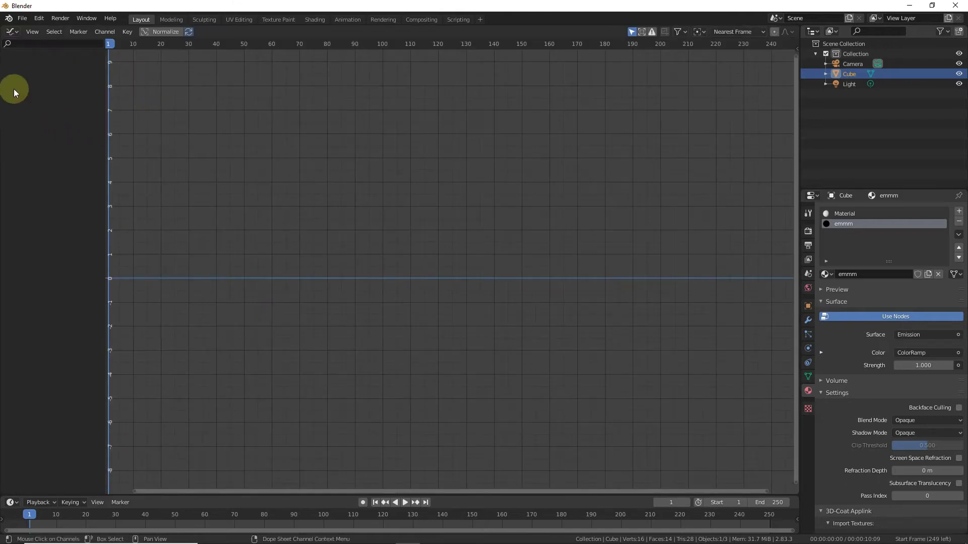
click(10, 32)
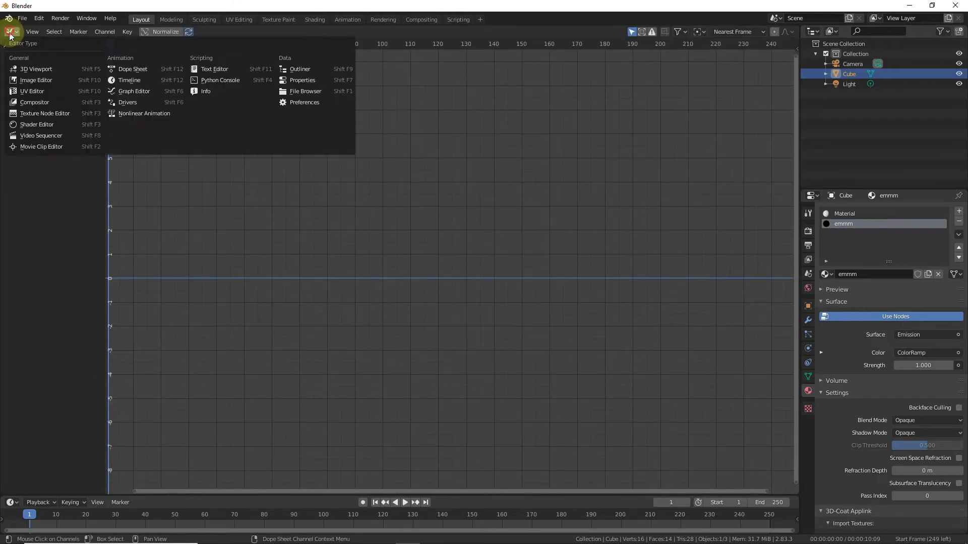
click(36, 124)
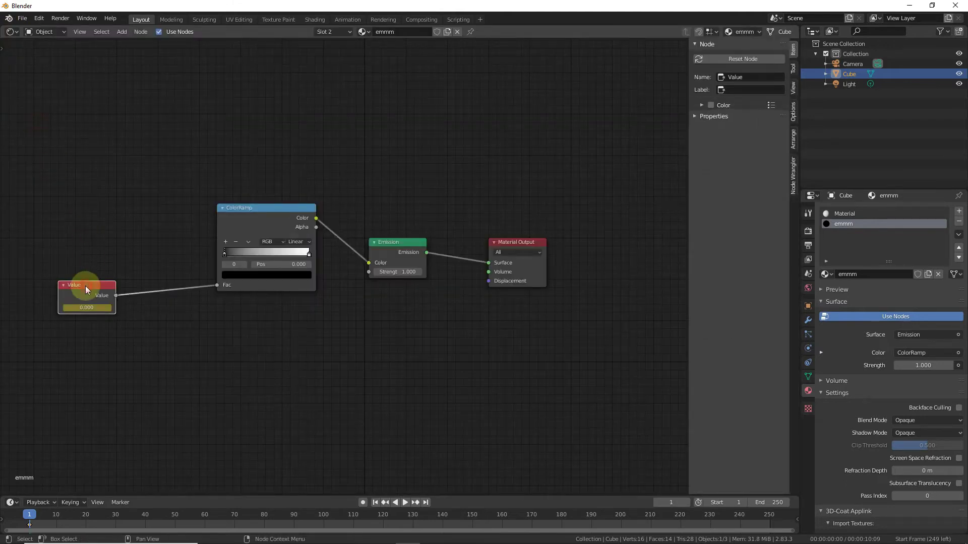
Step: Show the Graph Editor with emmm's Shader Nodetree expanded to the Default Value channel
click(10, 32)
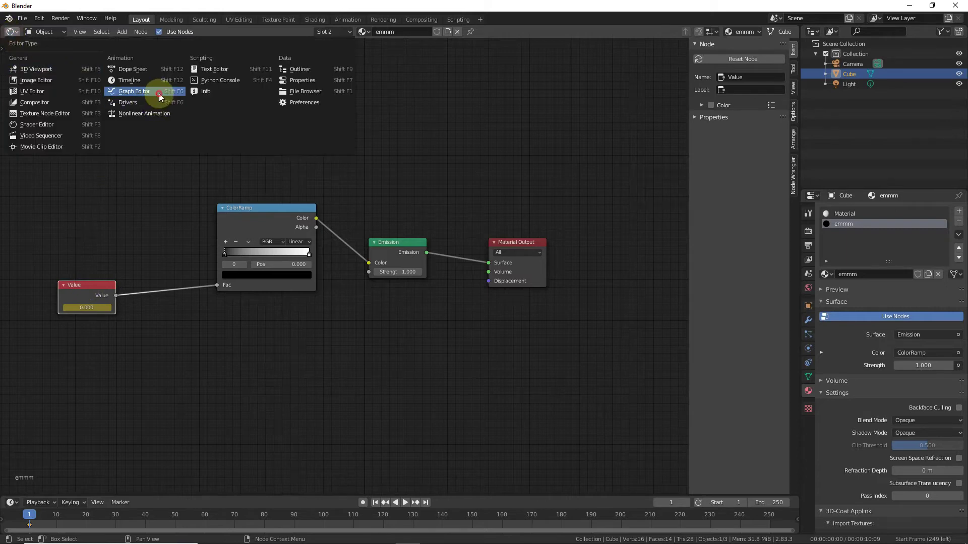
click(159, 92)
click(7, 64)
click(11, 73)
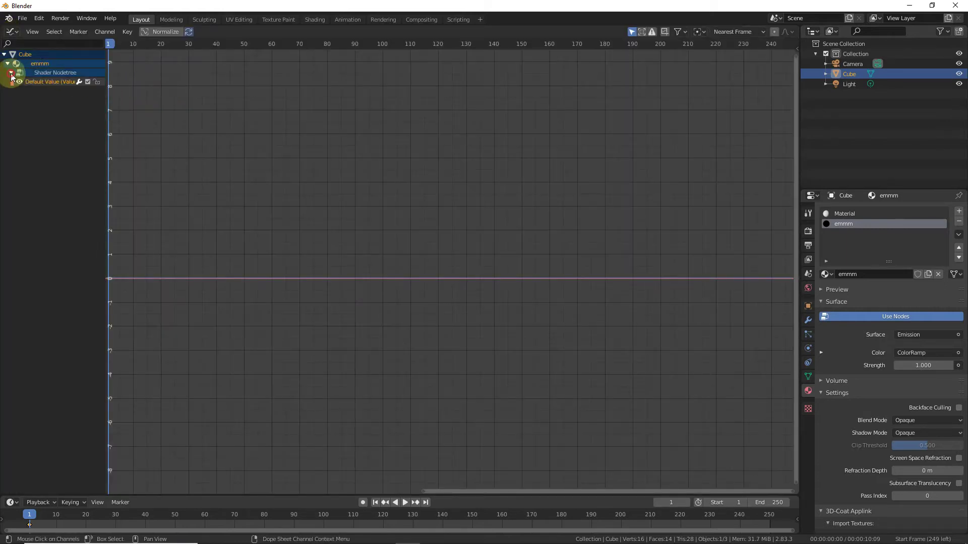
click(127, 32)
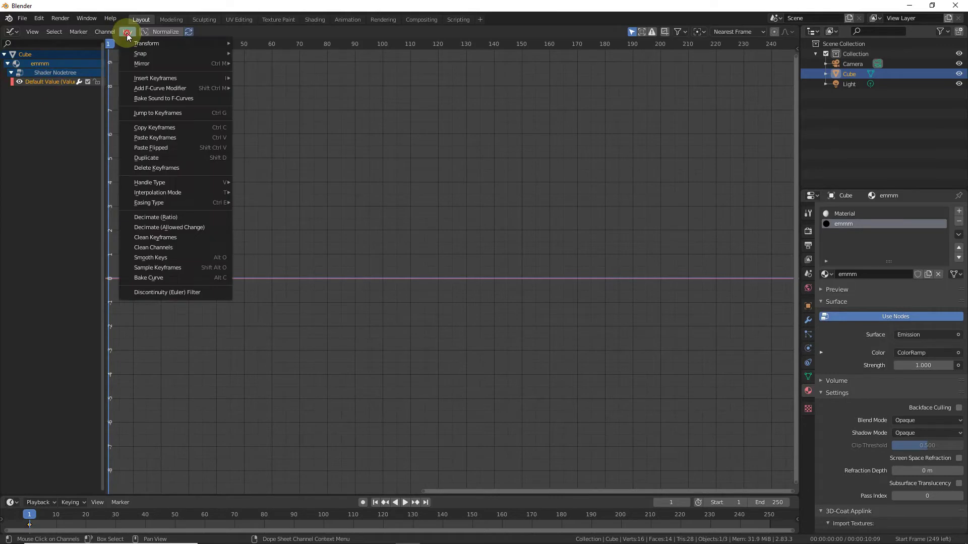
Step: Bake Sound to F-Curves from the Desktop's Jarico Landscape mp3 with highest frequency 20
click(190, 102)
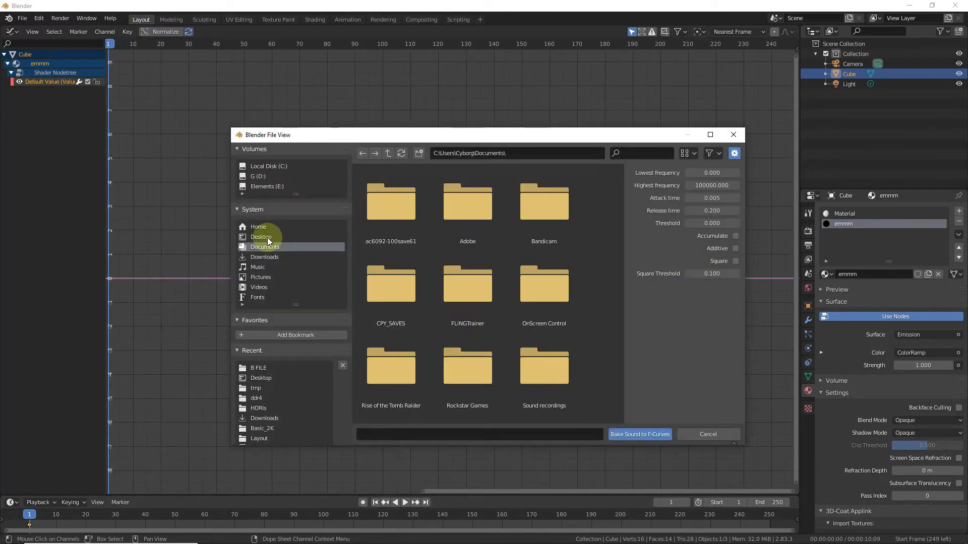
click(267, 237)
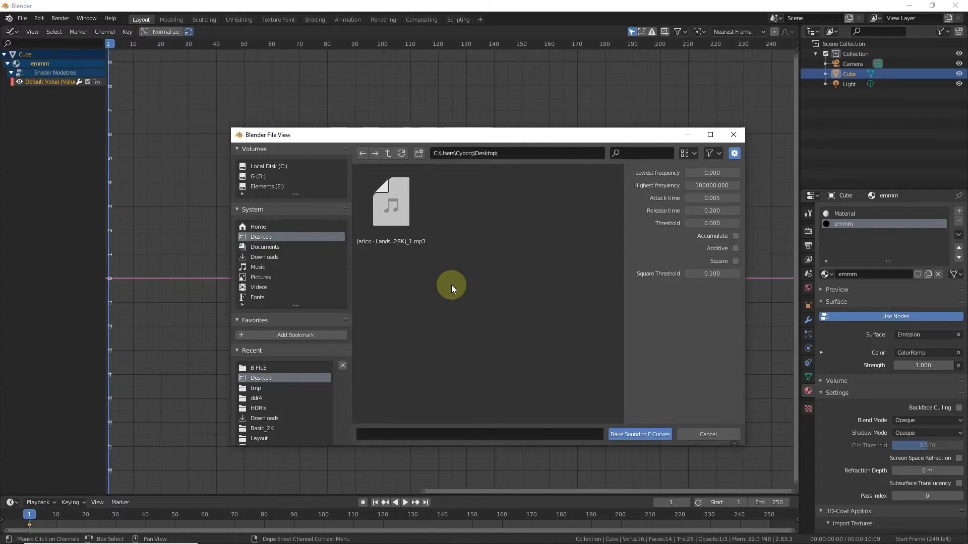
click(408, 235)
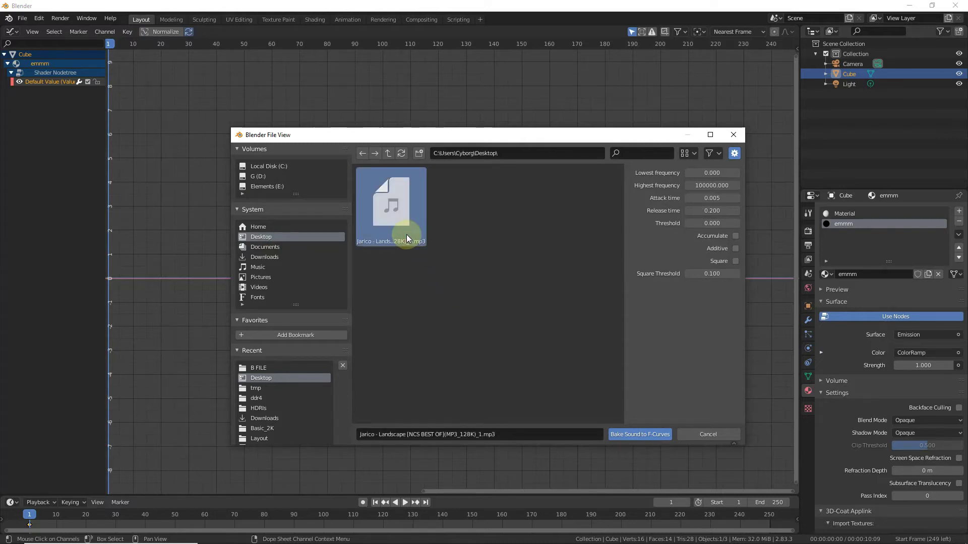
click(711, 186)
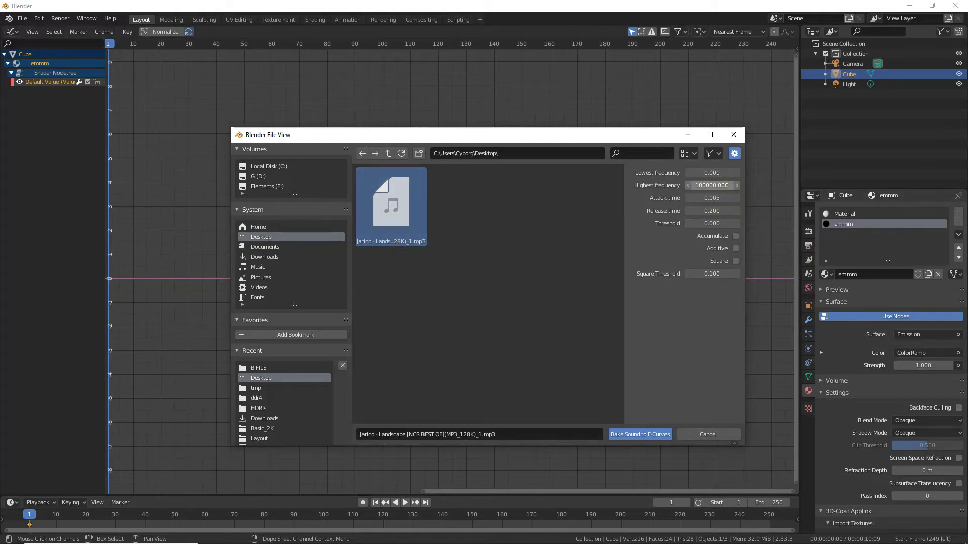
text(20)
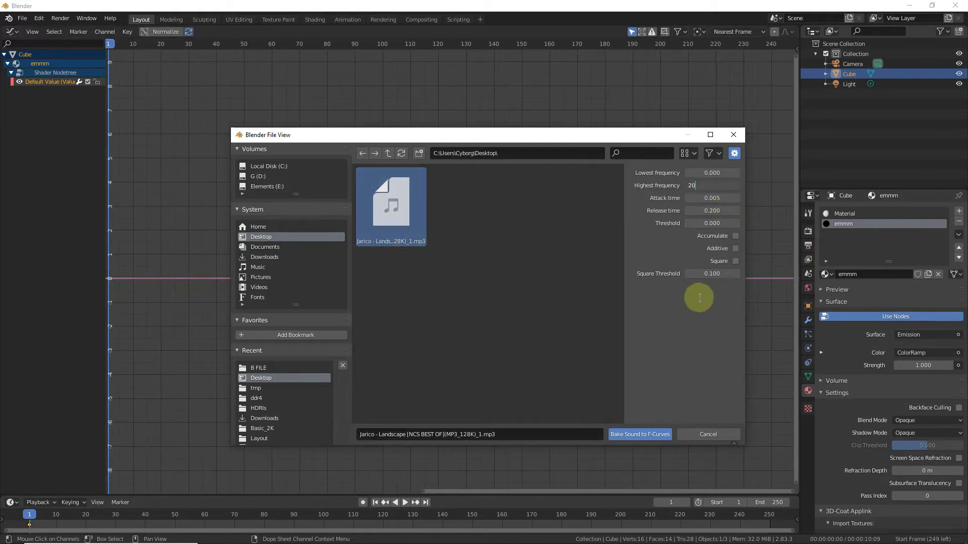
click(692, 341)
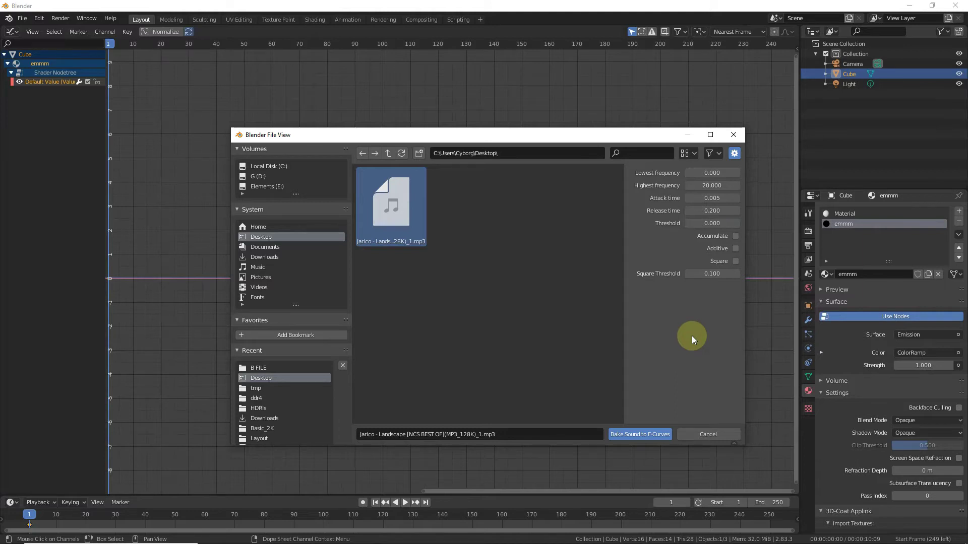
click(639, 435)
Step: Add an Envelope modifier to the baked curve with Min 0.1 and Max 10
key(n)
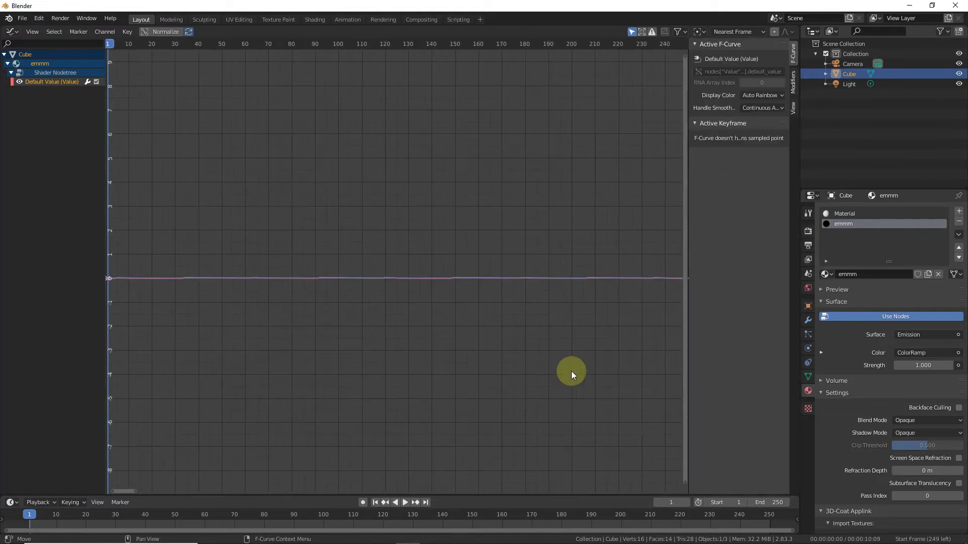
click(793, 81)
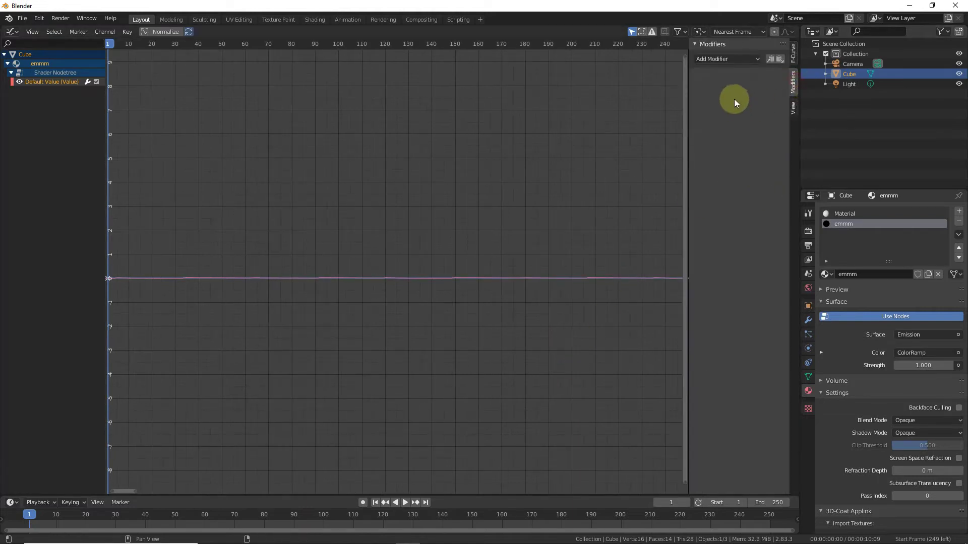
click(732, 59)
click(720, 92)
click(719, 109)
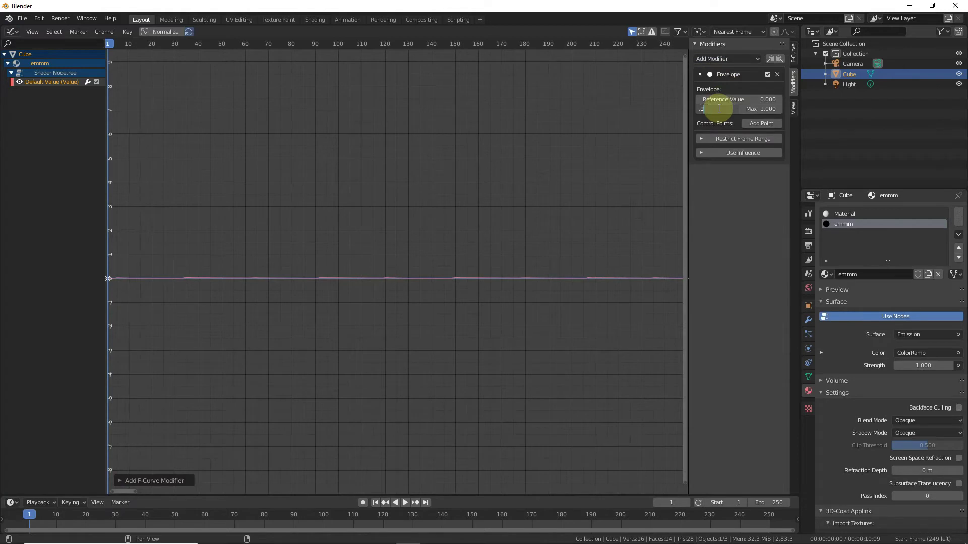
text(.1)
drag(688, 203, 614, 201)
click(741, 108)
text(10)
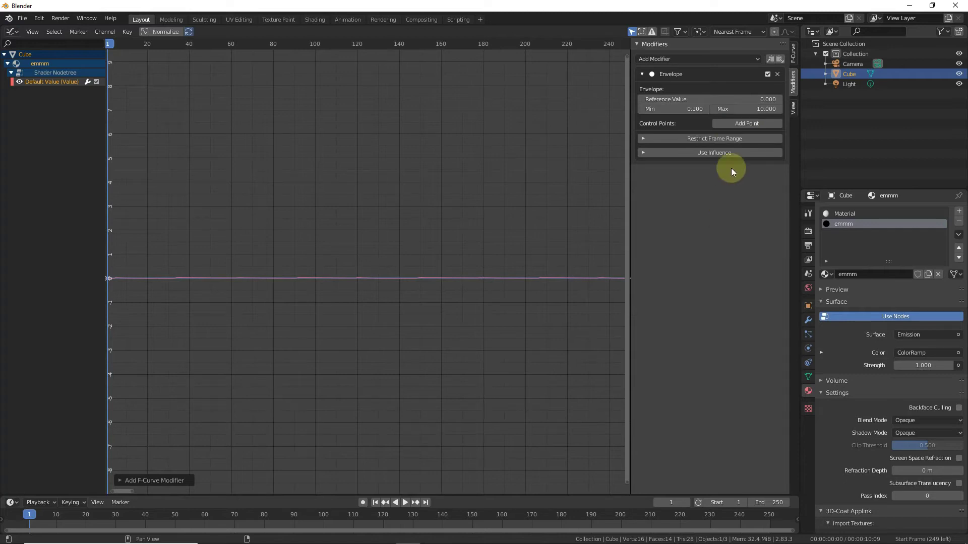
click(11, 31)
Step: Set the Emission node Strength to 250, then return the area to the 3D Viewport
click(80, 130)
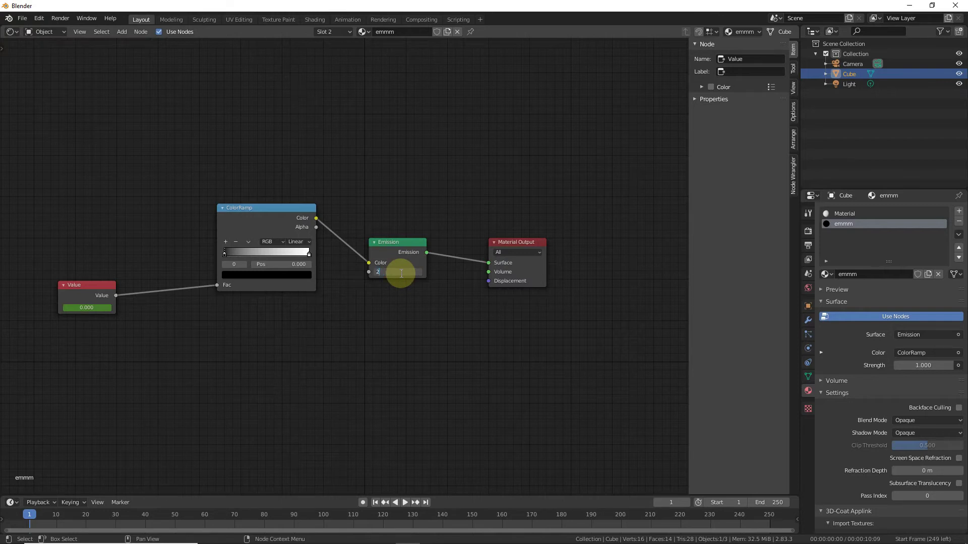
key(Return)
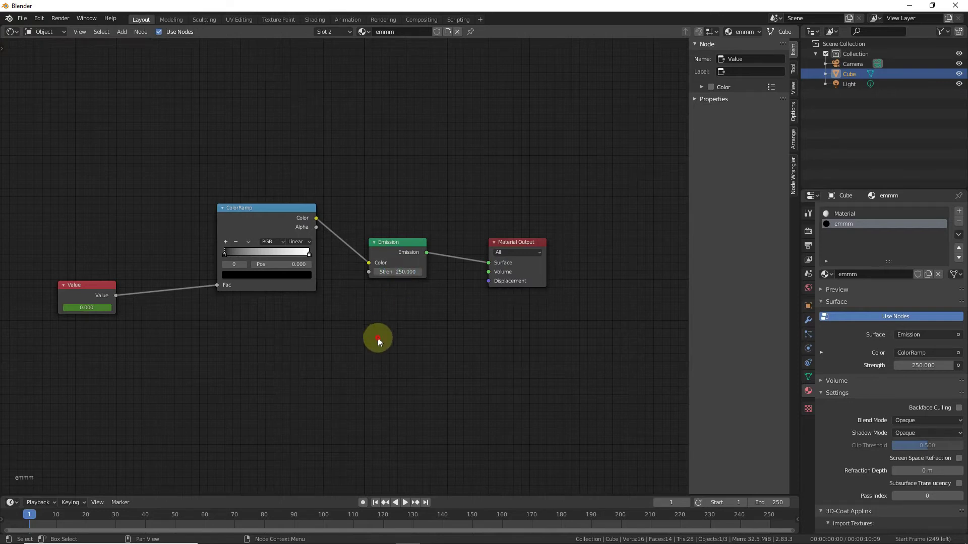
click(16, 34)
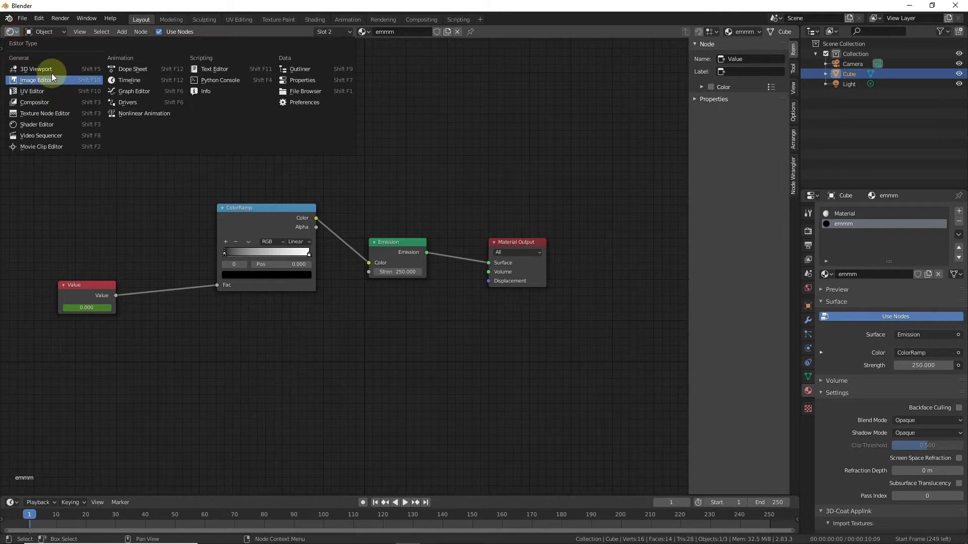
click(53, 74)
Step: Deselect the pillar, play the animation to watch it glow to the music, then rewind to frame 1
click(476, 349)
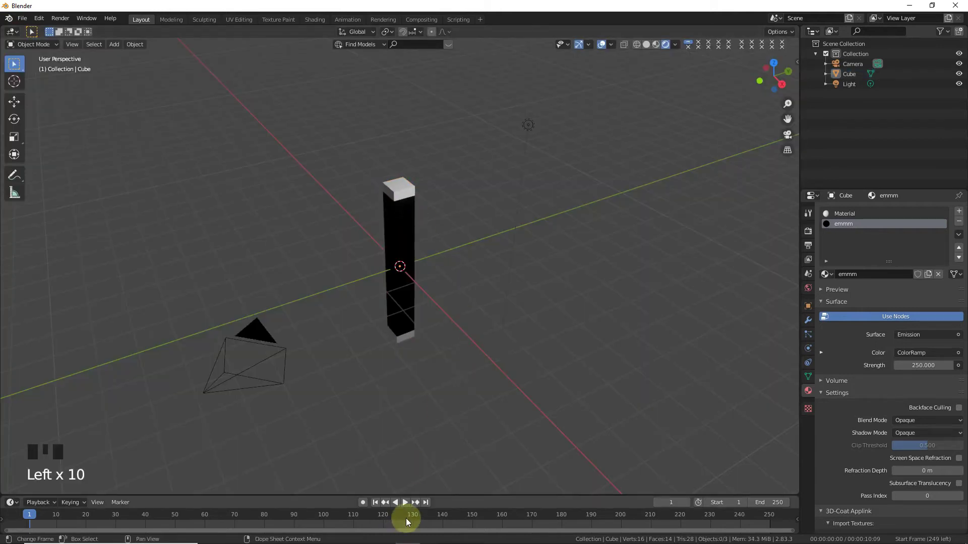
click(404, 502)
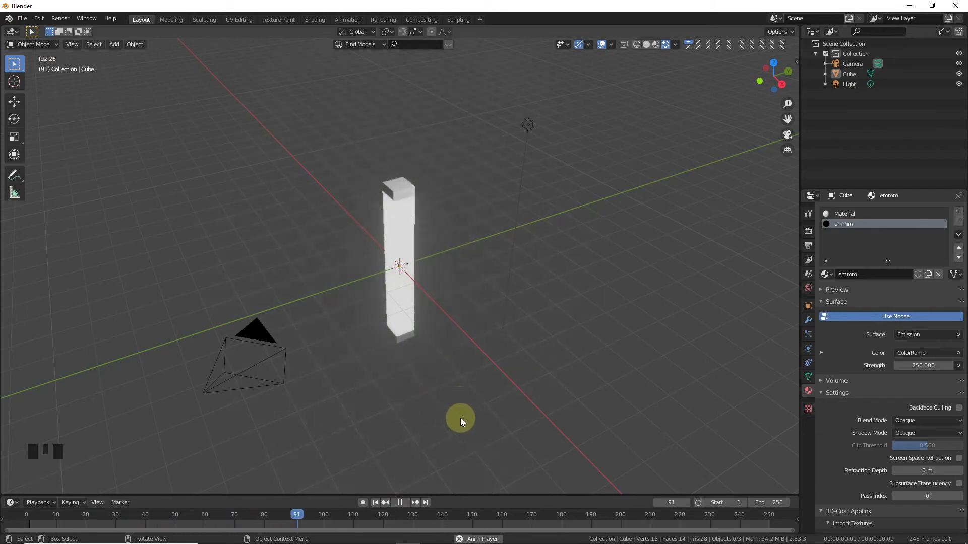
click(398, 502)
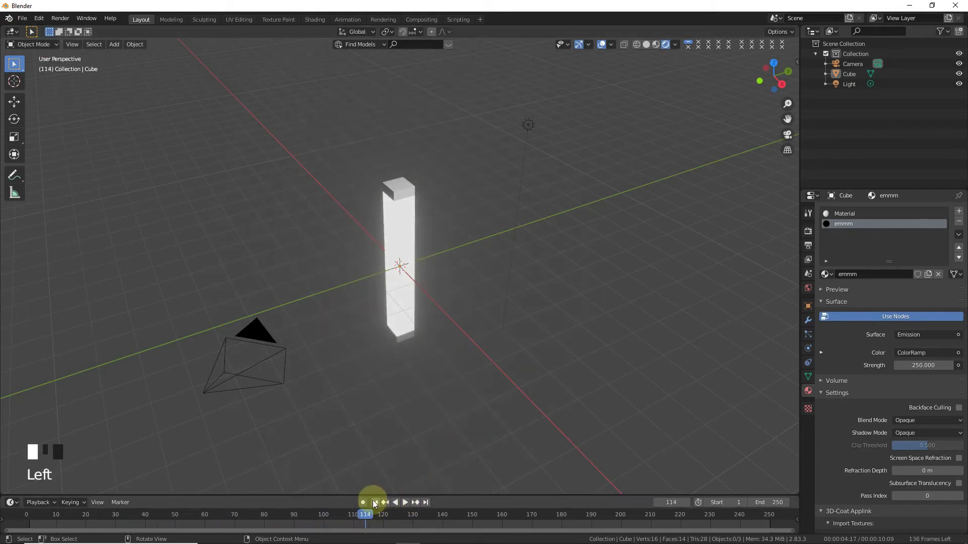
click(375, 502)
key(shift+a)
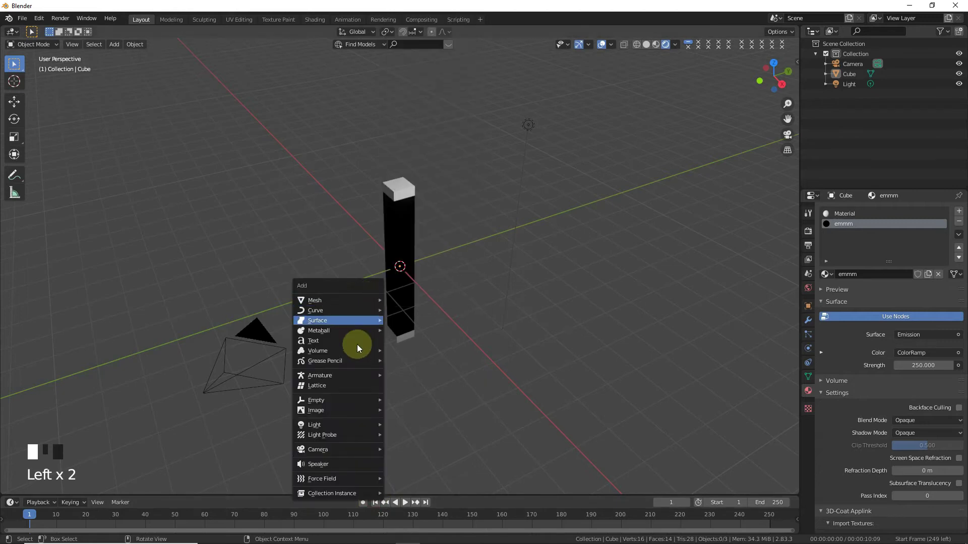
Step: Add a Speaker loaded with the Jarico Landscape mp3 from the Desktop, then rewind the timeline
click(352, 464)
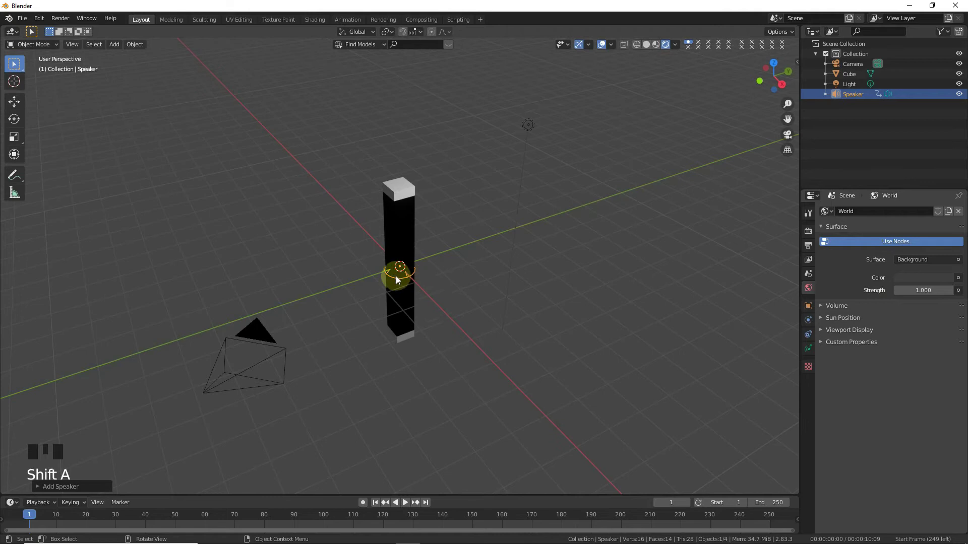
click(808, 347)
click(851, 242)
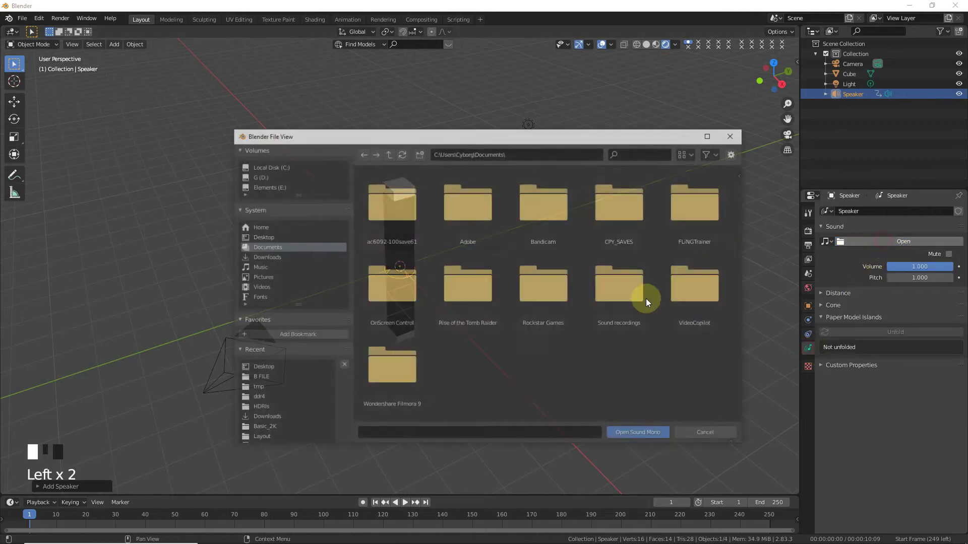
click(264, 239)
double_click(423, 204)
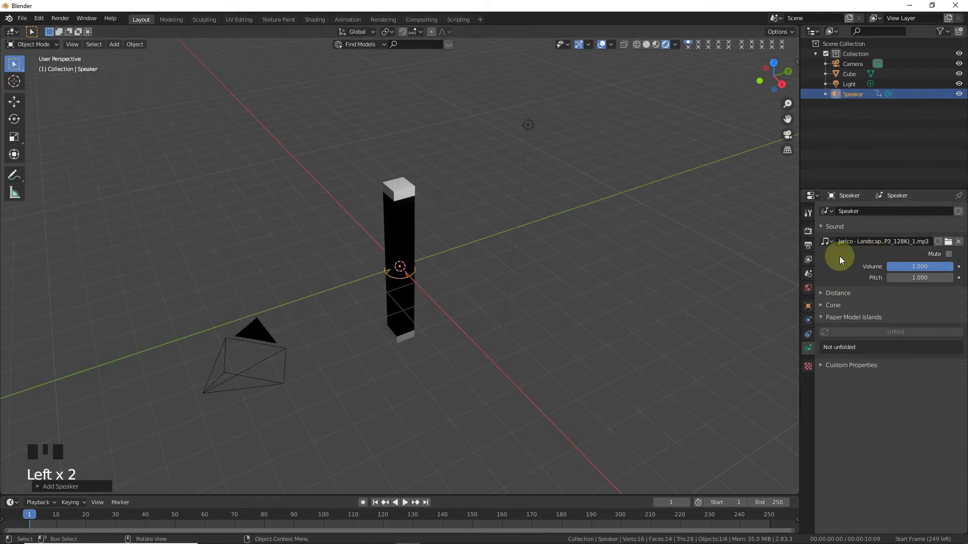
click(384, 503)
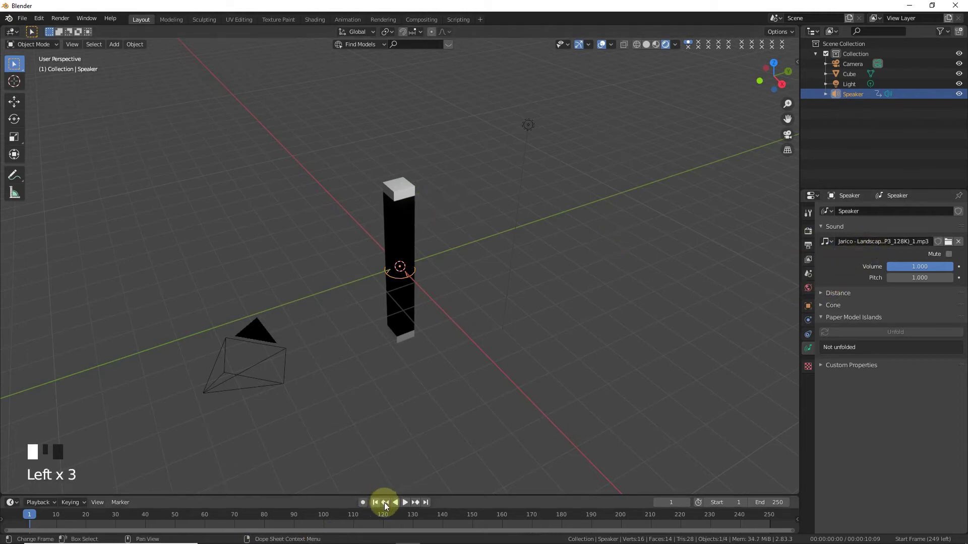
Step: Play the animation so the music drives the pillar's glow, then stop and rewind to frame 1
click(406, 506)
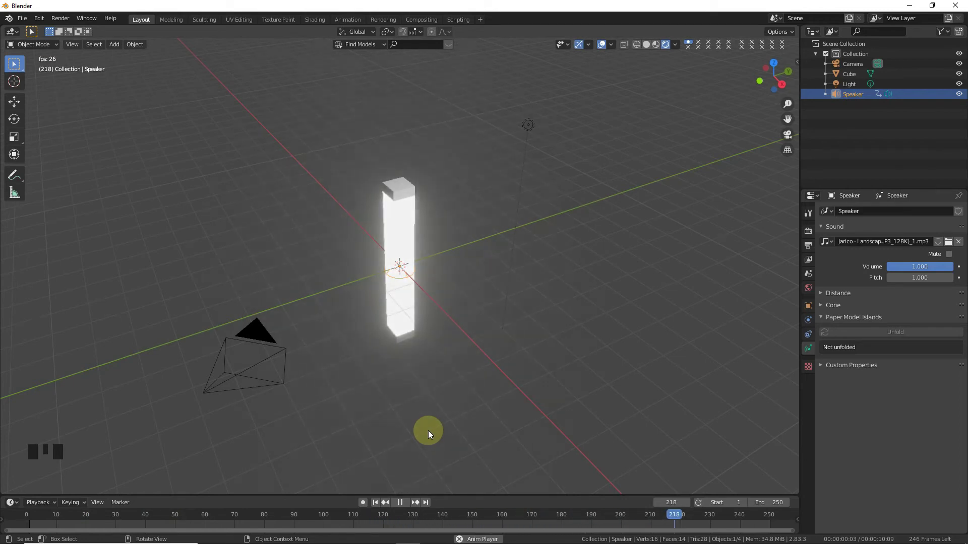
click(400, 503)
click(378, 504)
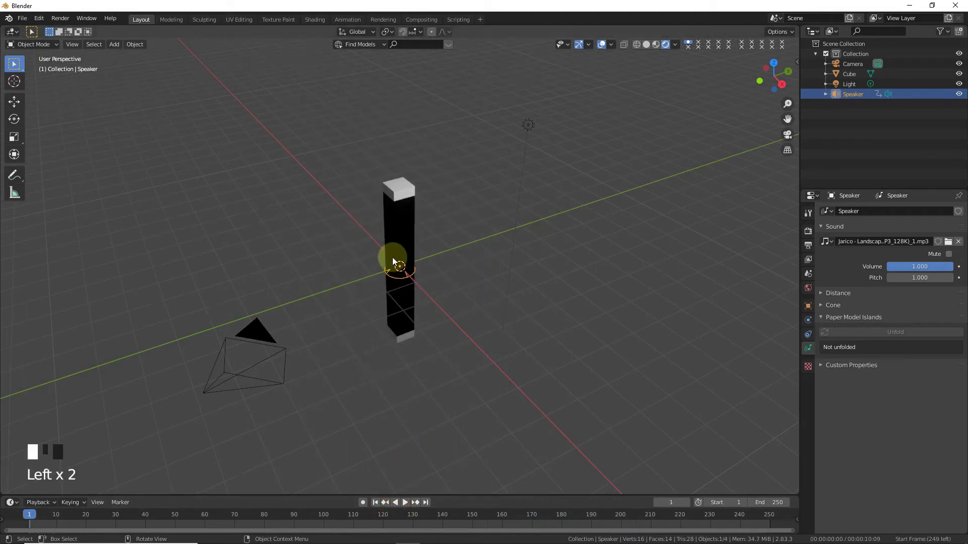
Step: Add a plane and scale it up into a large floor
click(409, 254)
key(shift+a)
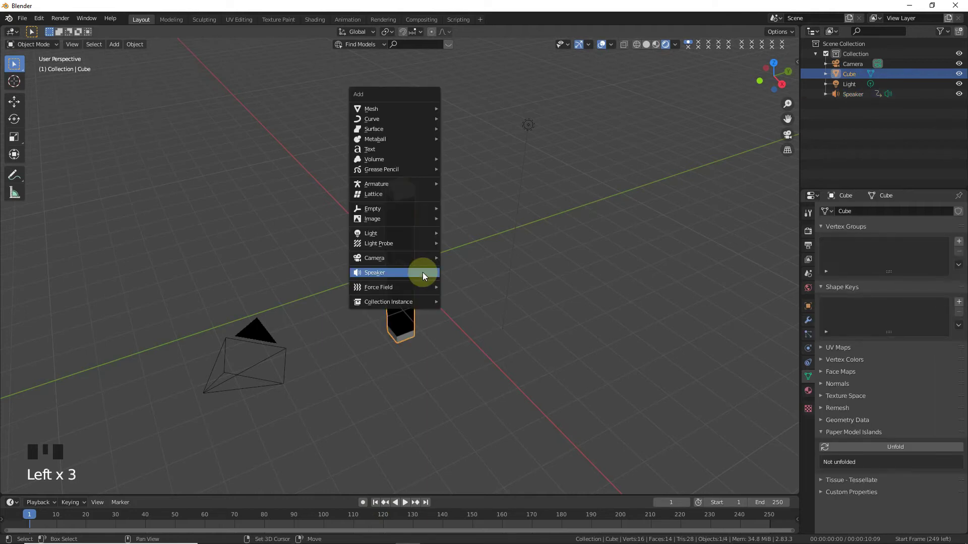
click(461, 103)
key(g)
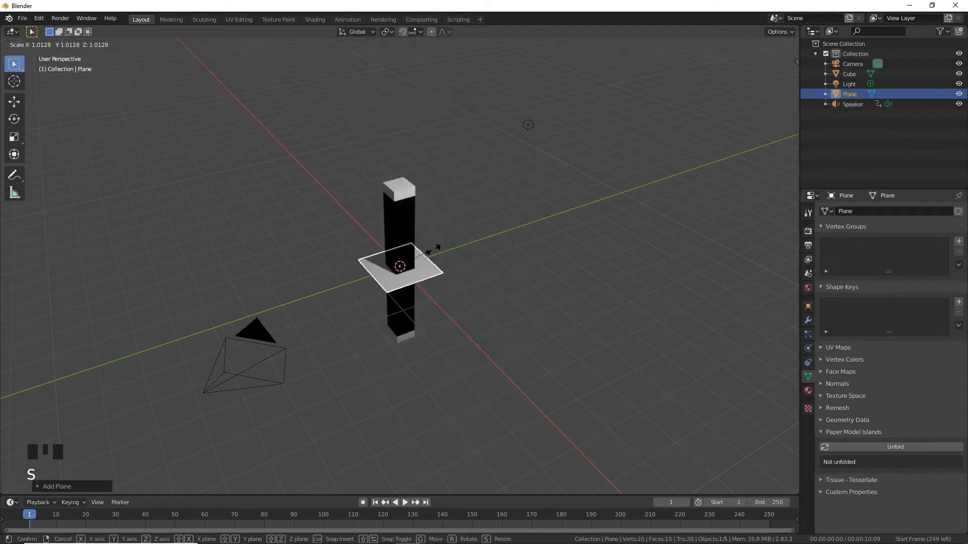
key(s)
click(421, 244)
Step: Raise the pillar along Z so it stands on the floor, then view from the top
click(397, 241)
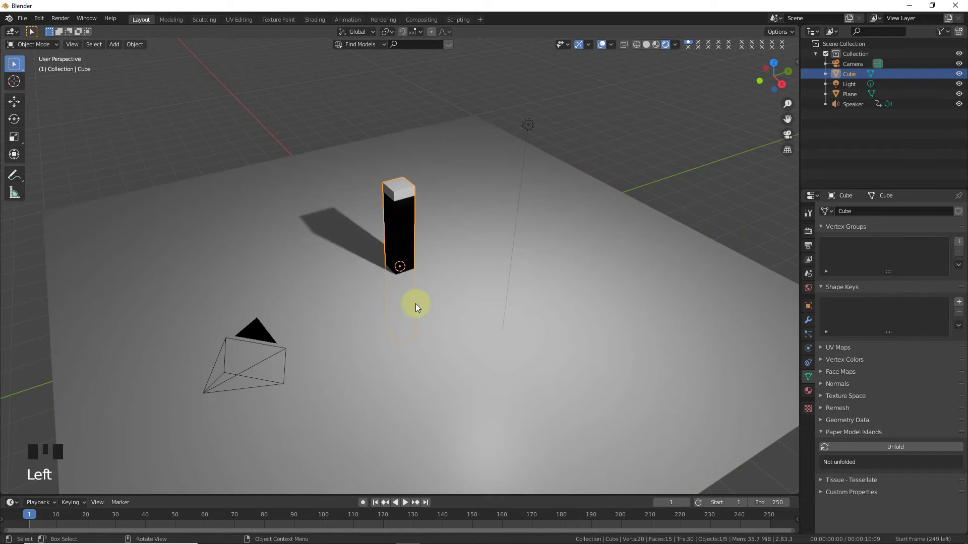
key(g)
key(z)
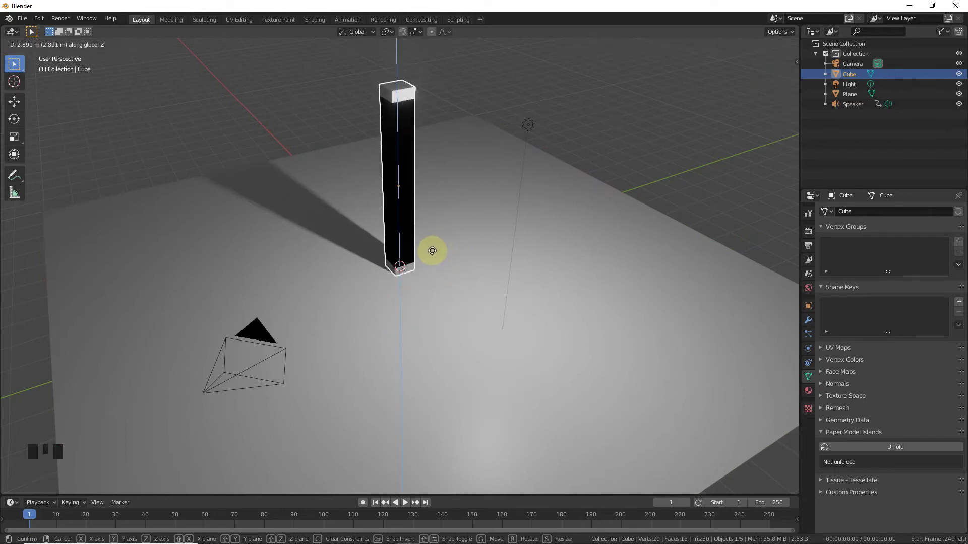
click(419, 250)
key(KP_7)
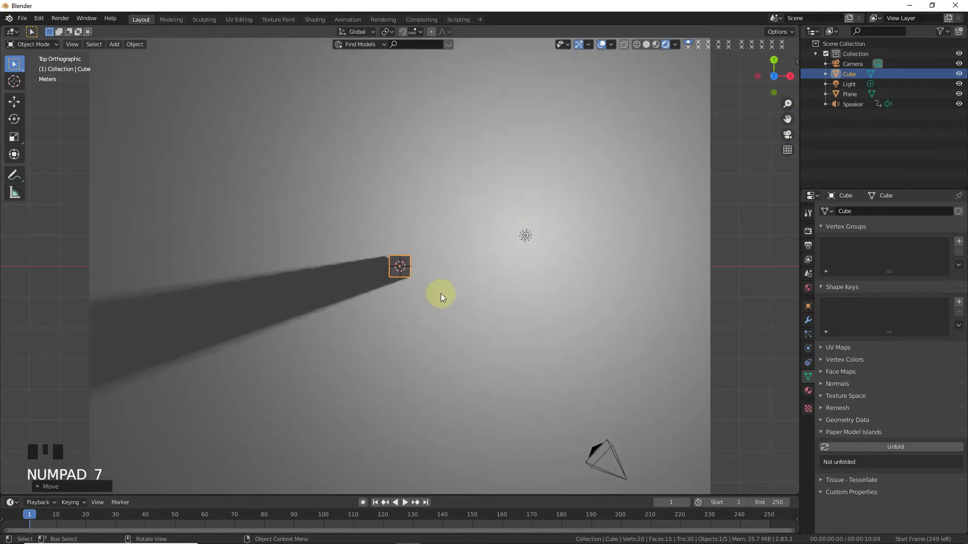
Step: In Solid shading, duplicate the pillar 3 m along X
click(646, 43)
scroll(415, 305, down, 3)
key(shift+d)
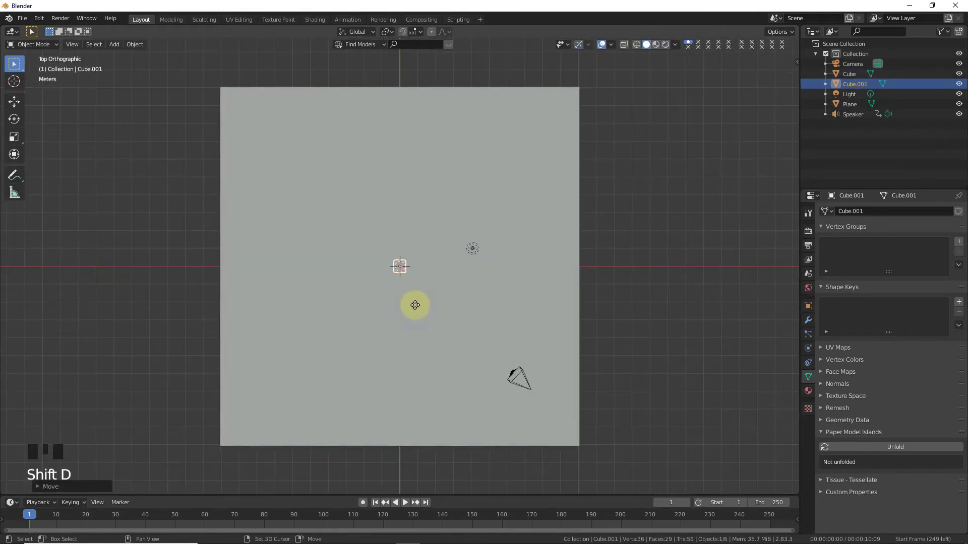
key(x)
key(2)
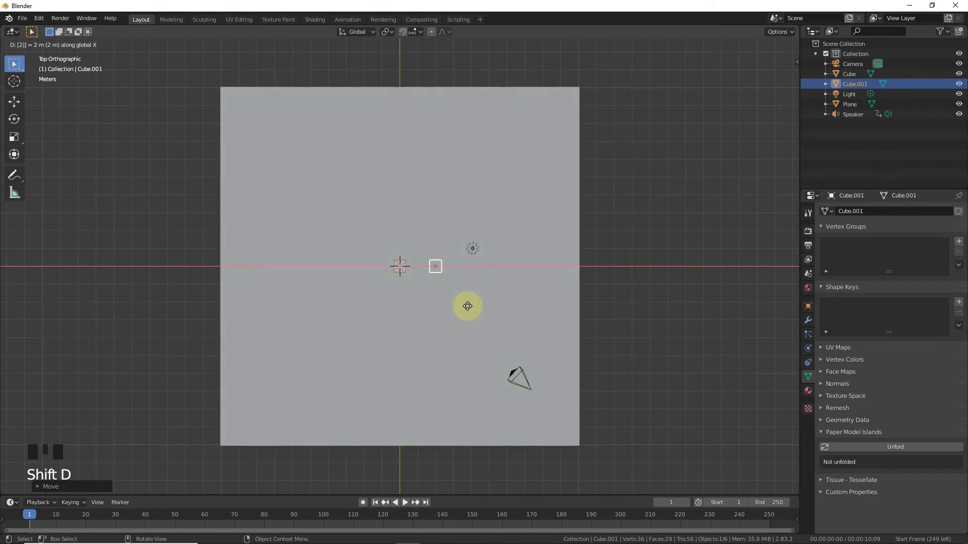
key(BackSpace)
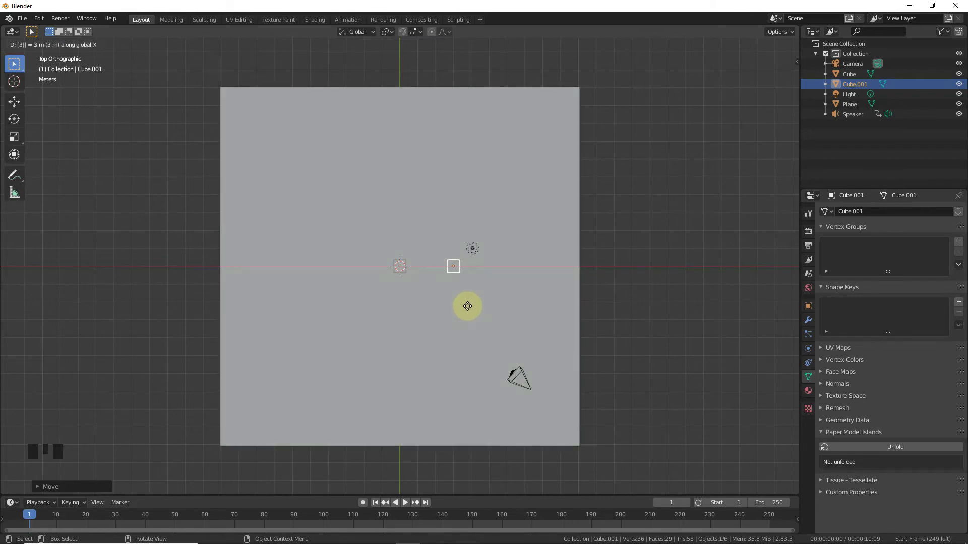
click(467, 306)
Step: Repeat the duplication to extend the row of pillars, then orbit to a perspective angle
key(shift+r)
key(shift+r)
key(shift+r)
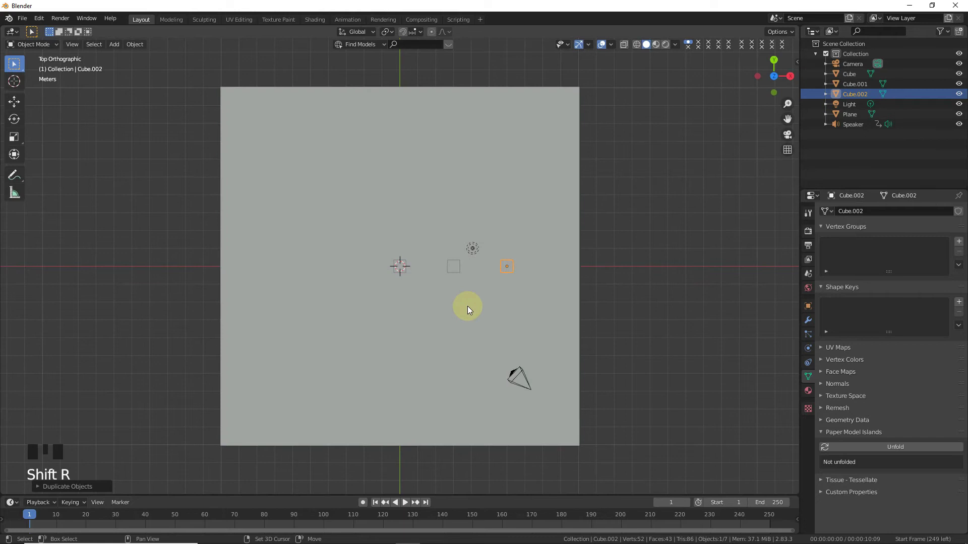
key(shift+r)
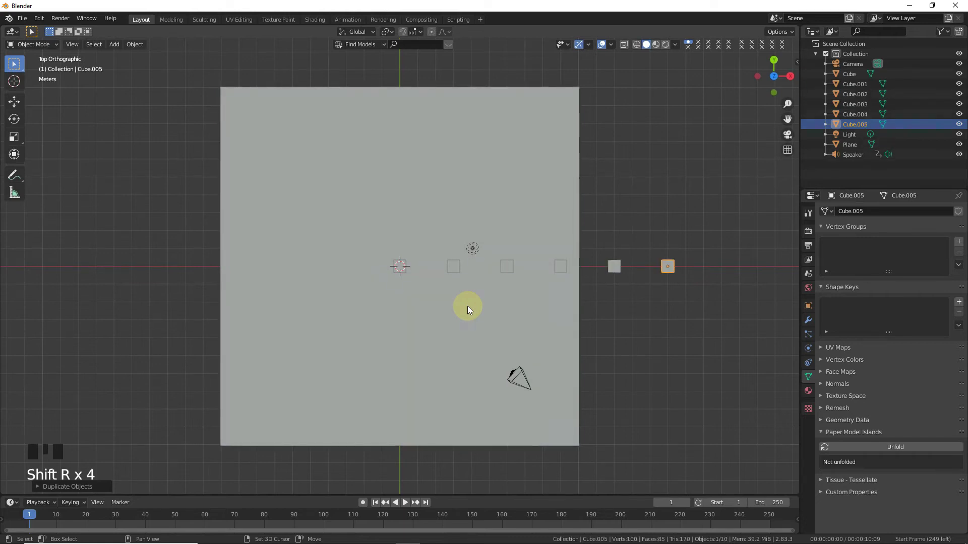
click(541, 332)
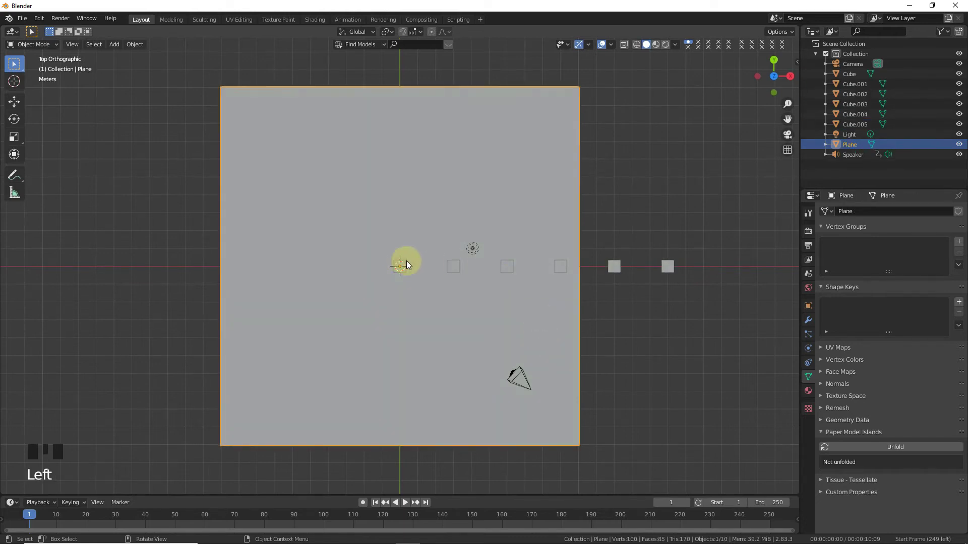
click(453, 267)
drag(773, 76, 685, 70)
Step: In Material Preview at frame 78, show the pillars' shared emmm emission material settings
click(655, 44)
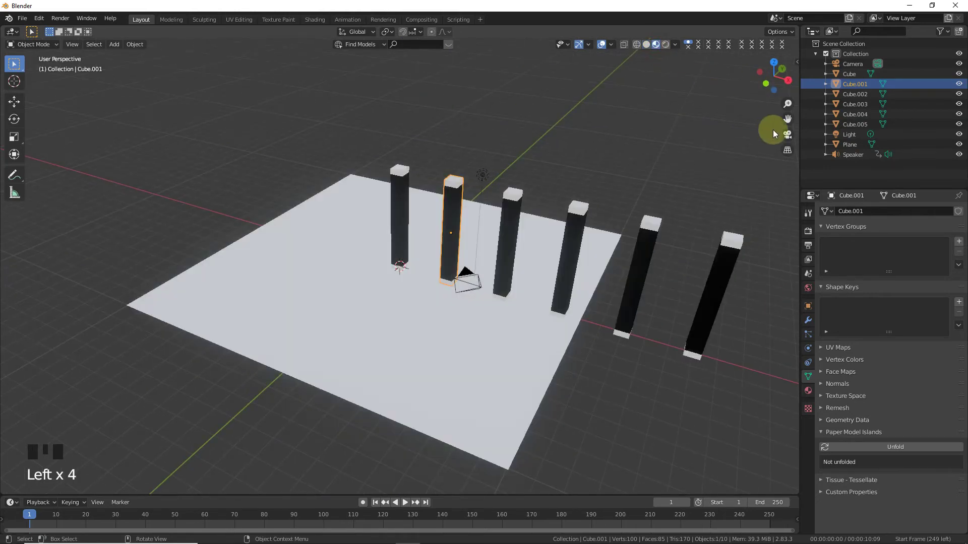
drag(788, 119, 726, 121)
click(259, 518)
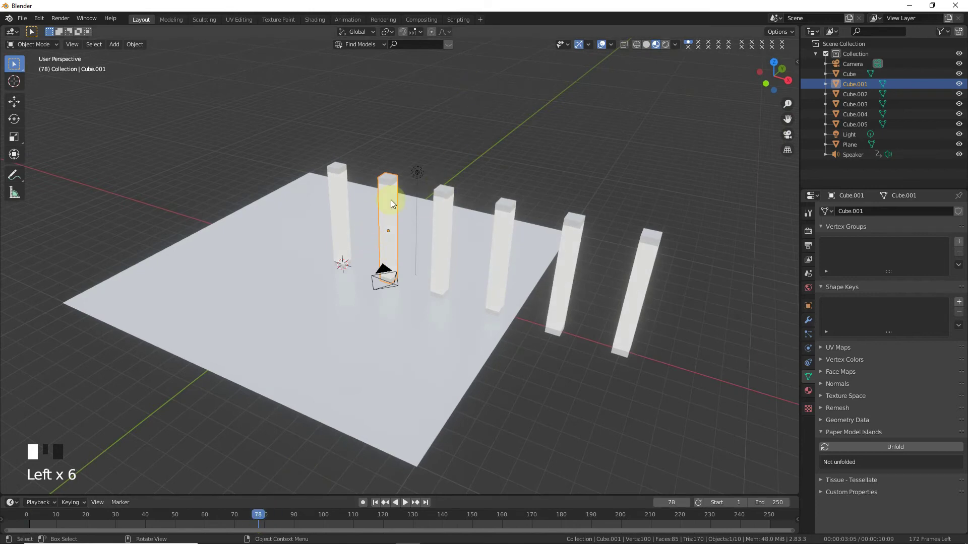
click(808, 390)
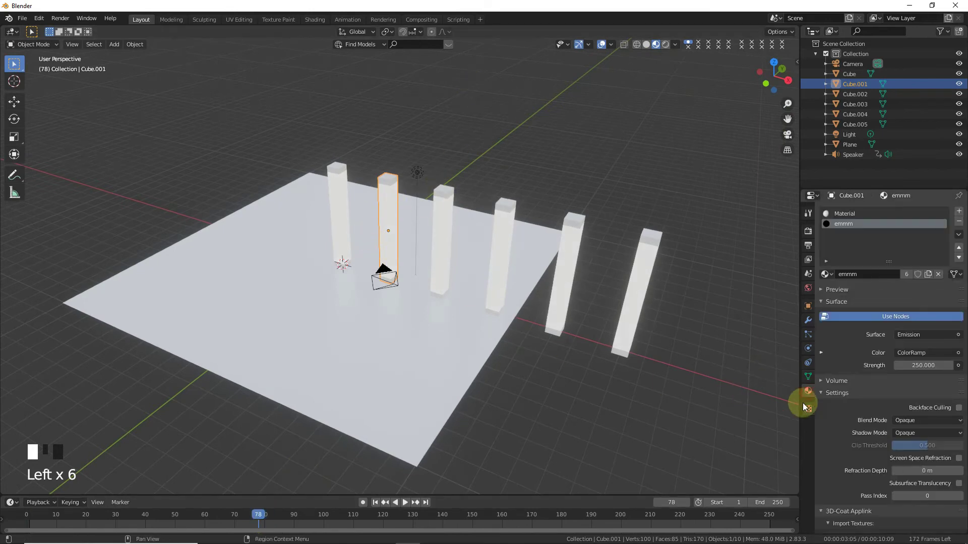
click(10, 102)
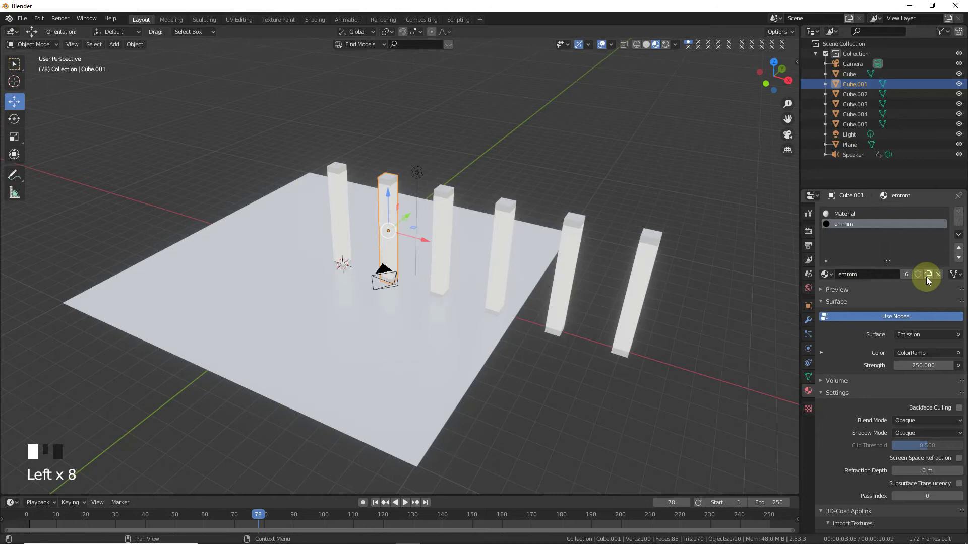
Step: Give pillars Cube.001 through Cube.005 each their own copy of the emission material
click(929, 275)
click(443, 218)
click(928, 274)
click(502, 222)
click(927, 275)
click(563, 226)
click(928, 274)
click(649, 273)
click(928, 275)
Step: Set the colour ramp's bright stop to red on the rightmost pillar and yellow on Cube.004
click(820, 352)
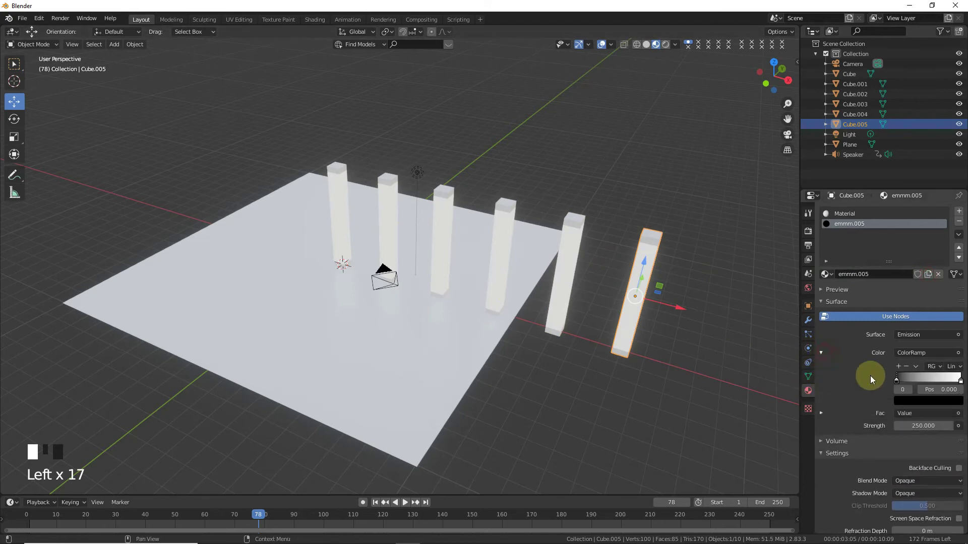
click(959, 382)
click(951, 400)
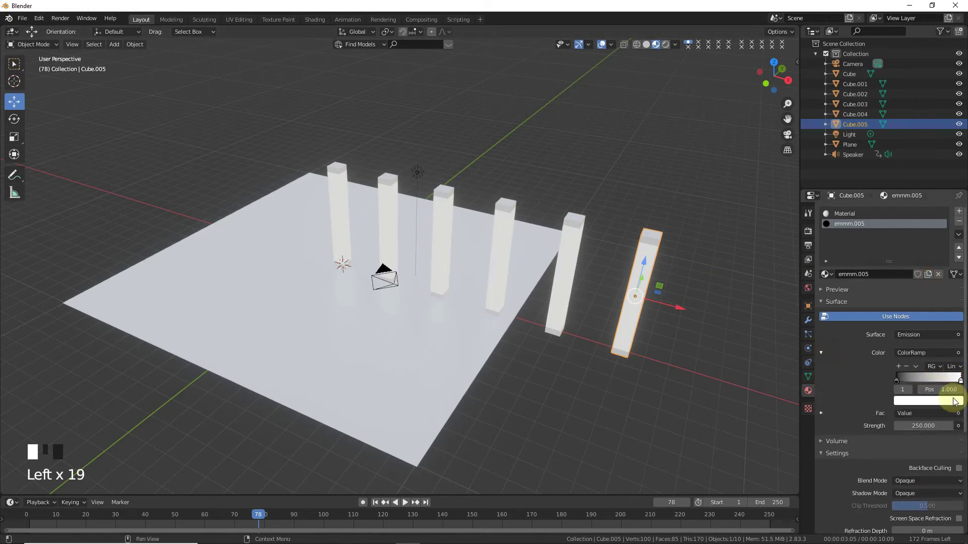
click(946, 293)
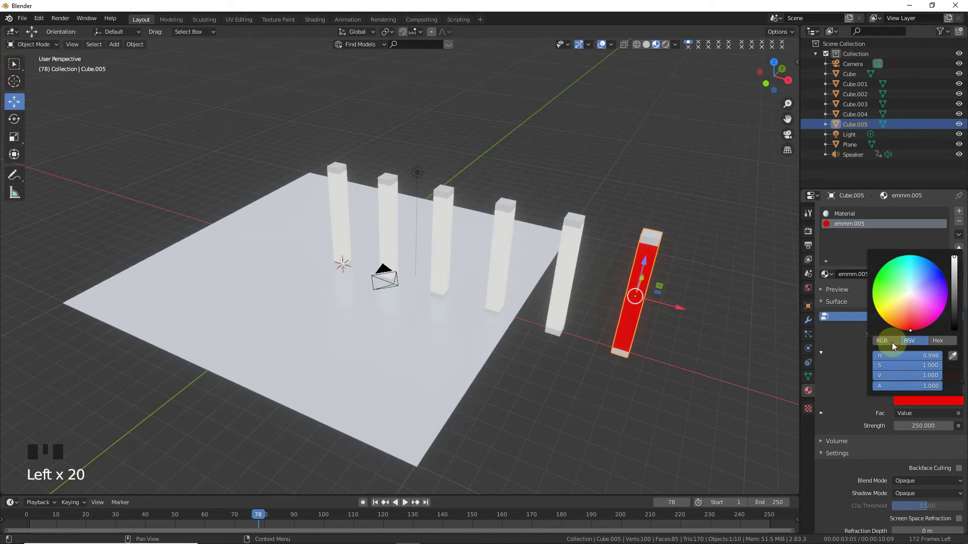
click(603, 277)
click(820, 352)
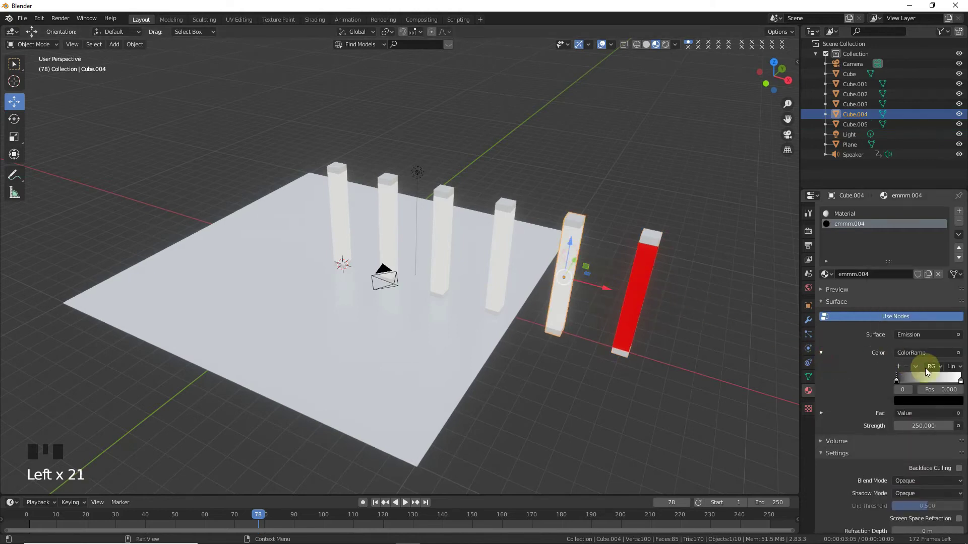
click(960, 382)
click(946, 407)
click(917, 313)
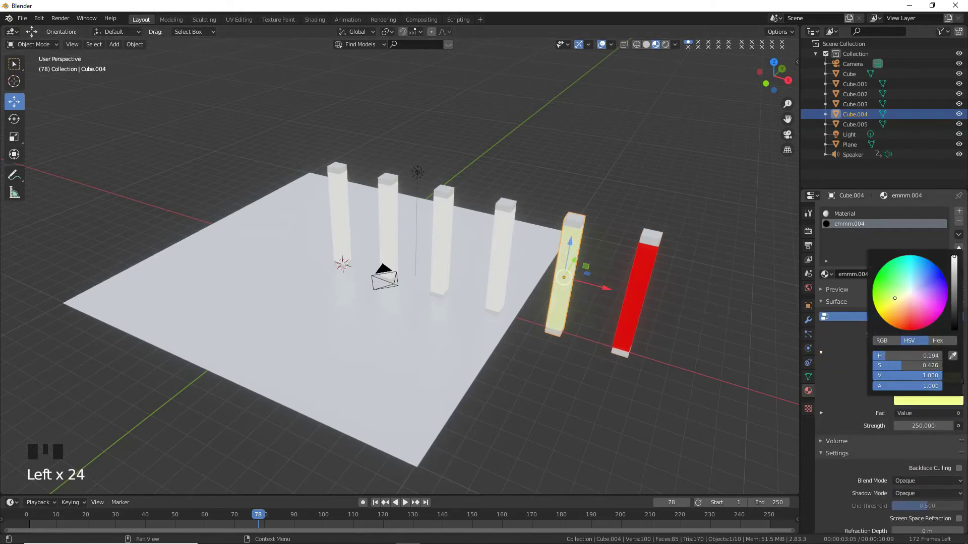
Step: Make Cube.003 glow cyan and Cube.002 glow green via their colour ramps
click(509, 254)
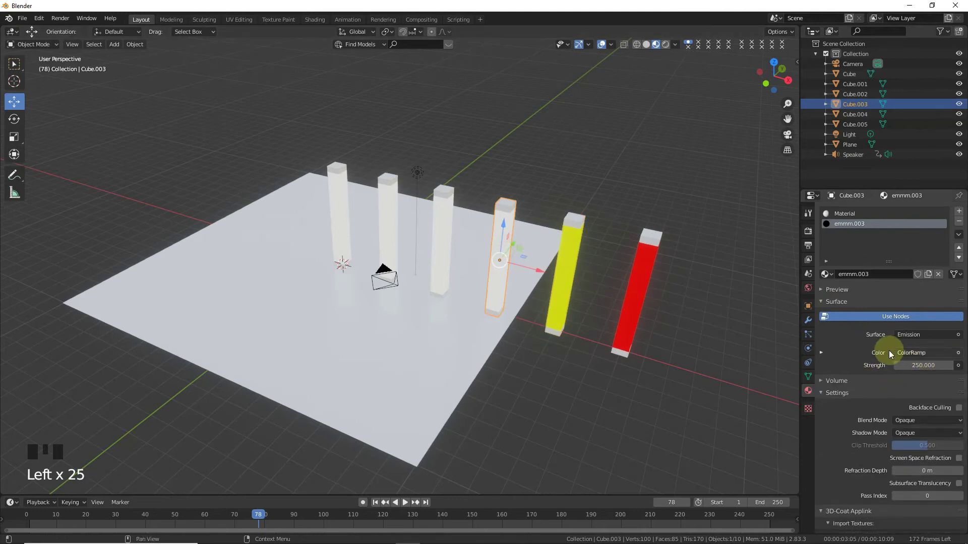
click(822, 353)
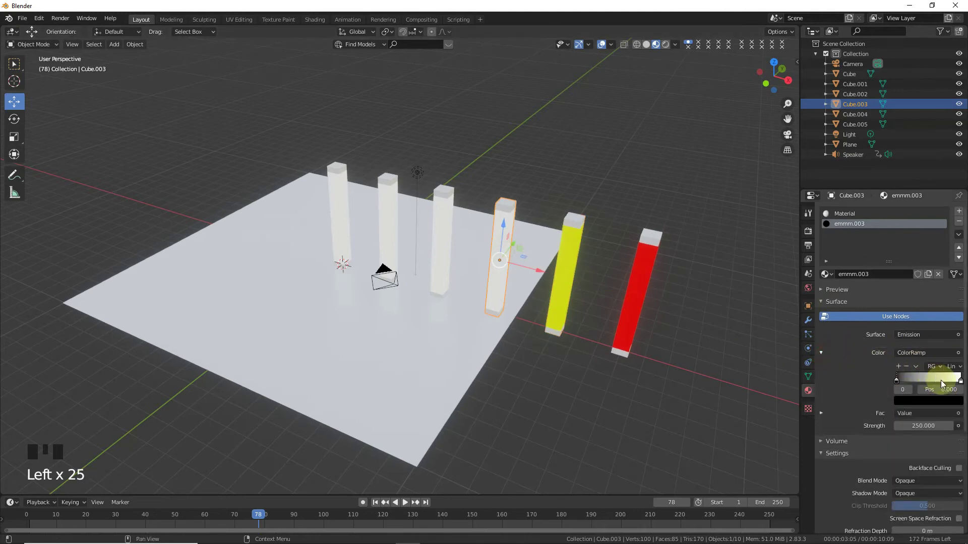
click(944, 403)
click(911, 325)
mouse_move(912, 325)
mouse_down()
mouse_move(883, 315)
mouse_move(906, 256)
mouse_move(921, 257)
mouse_up()
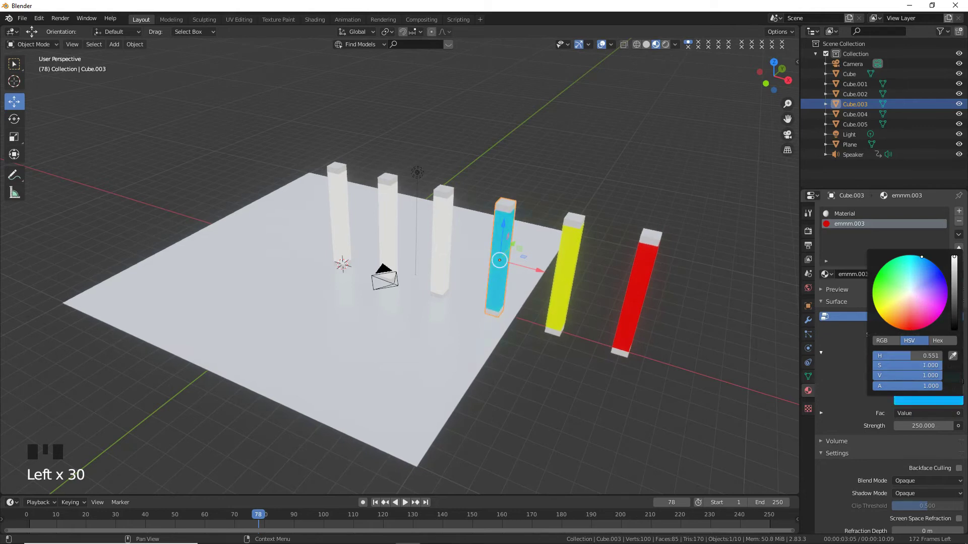
click(452, 242)
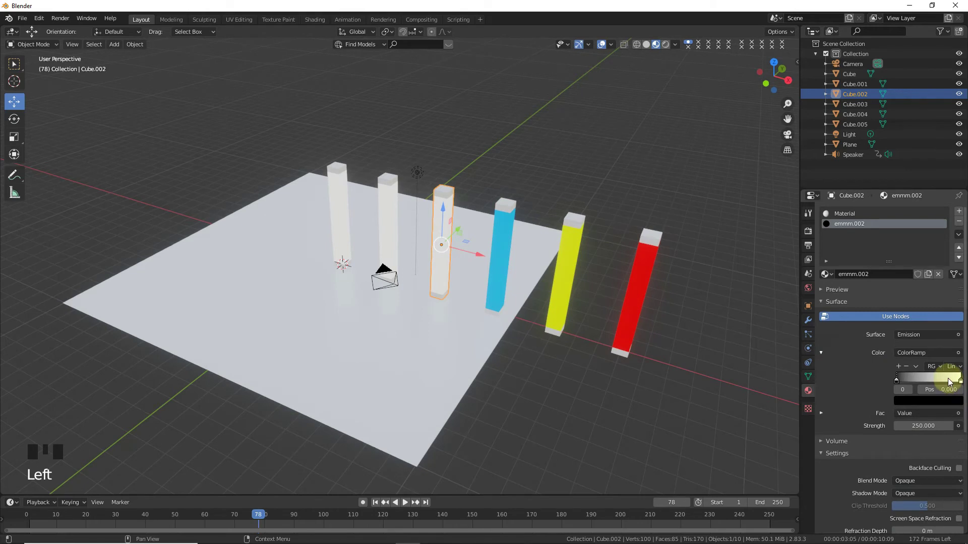
click(949, 383)
click(927, 401)
click(907, 321)
mouse_move(908, 321)
mouse_down()
mouse_move(927, 317)
mouse_move(873, 282)
mouse_up()
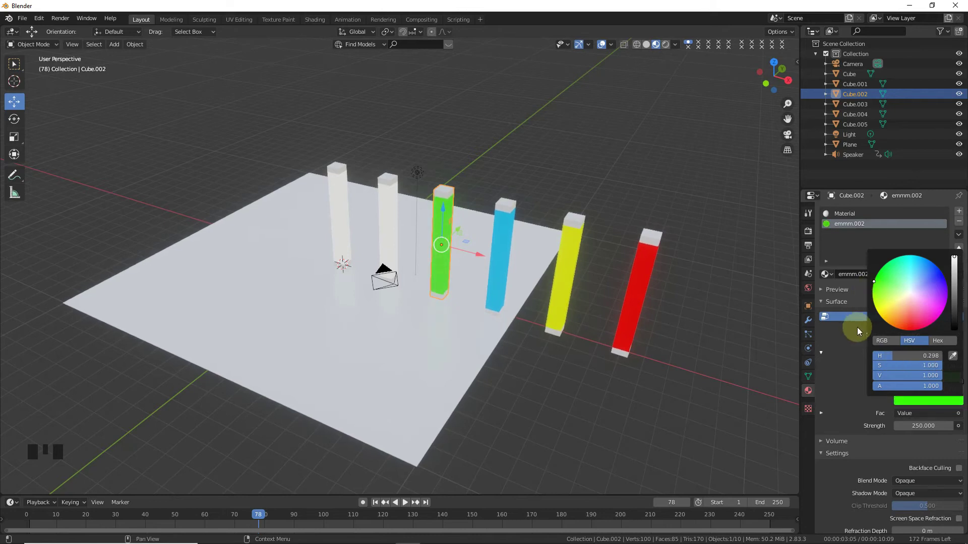
Step: Make the first pillar, Cube, glow blue, then select the floor plane
click(395, 206)
click(386, 217)
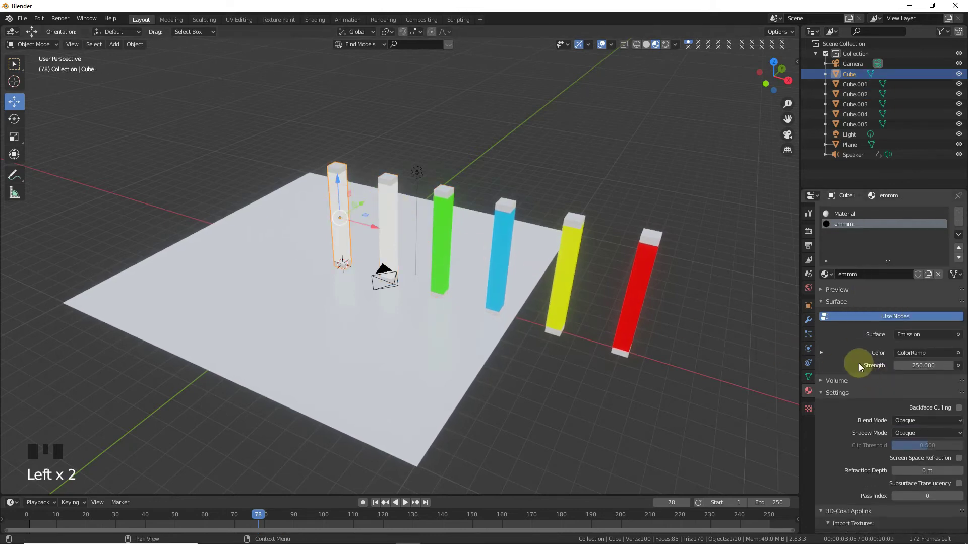
click(820, 359)
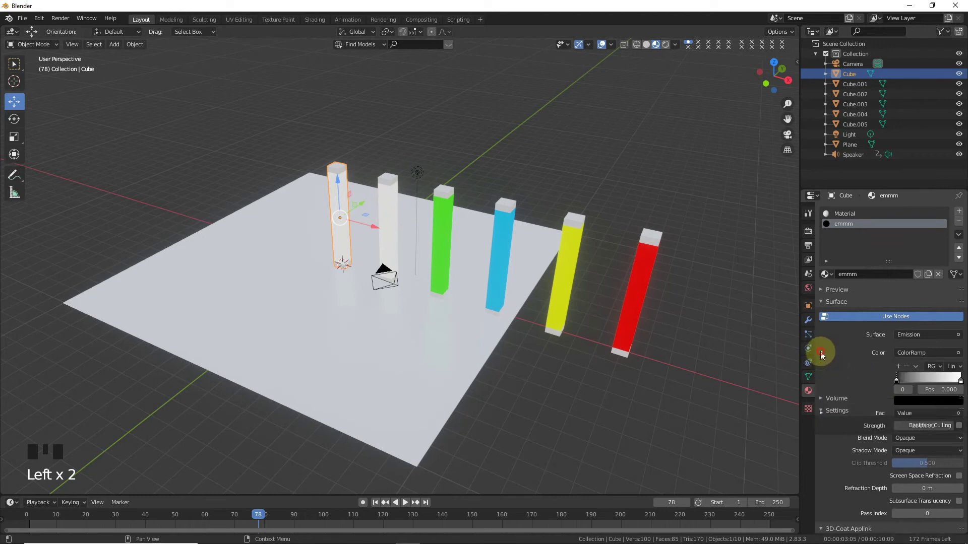
click(945, 407)
drag(908, 356, 930, 356)
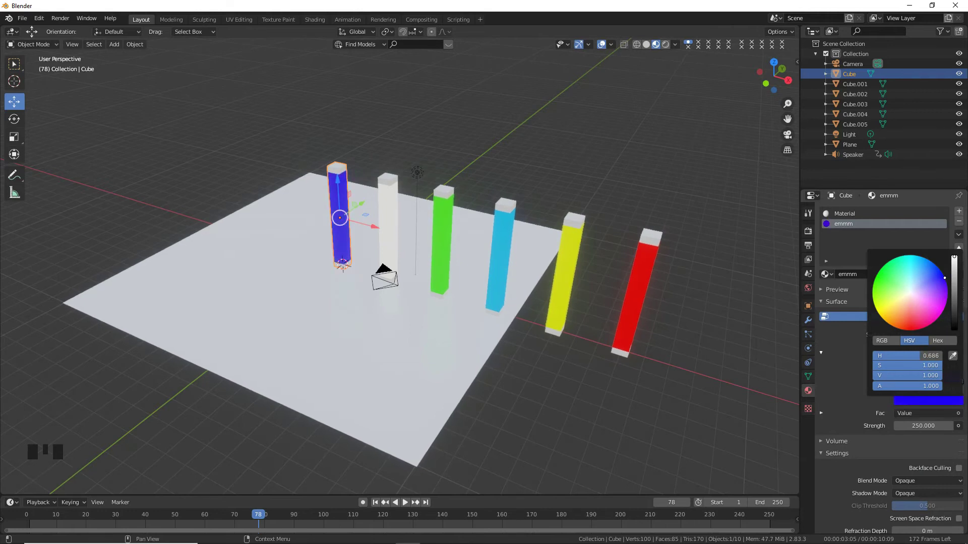
click(508, 119)
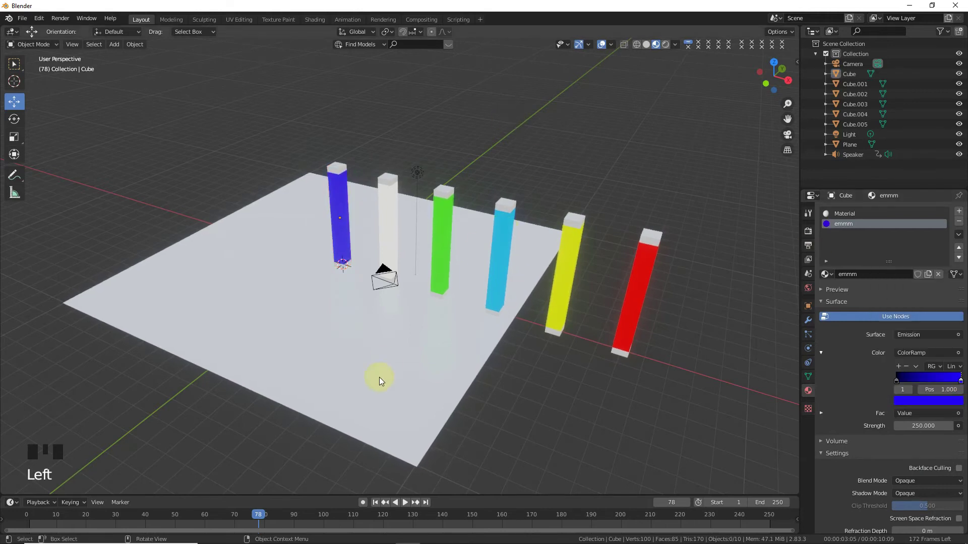
click(353, 279)
click(464, 283)
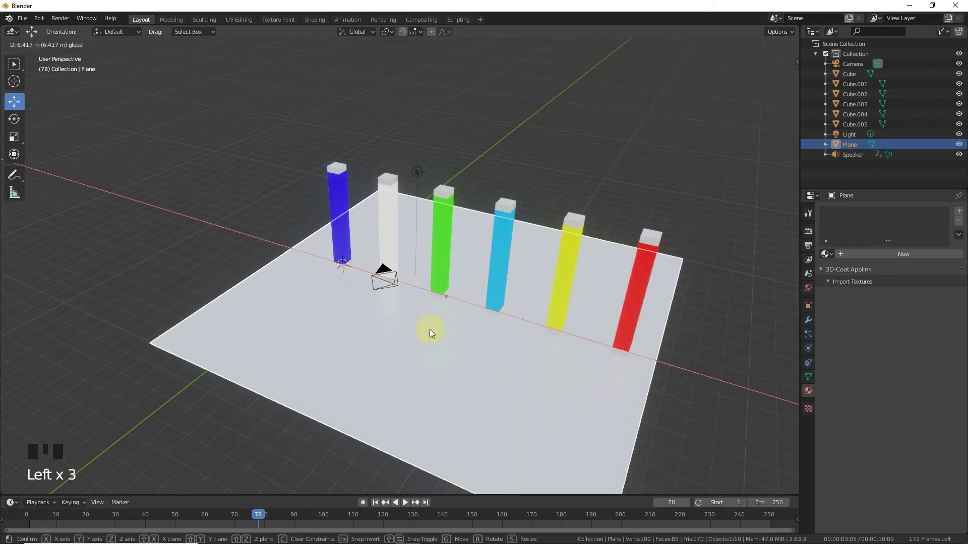
Step: Enlarge the floor plane uniformly, undoing an X-only stretch first
key(s)
key(x)
click(631, 356)
key(ctrl+z)
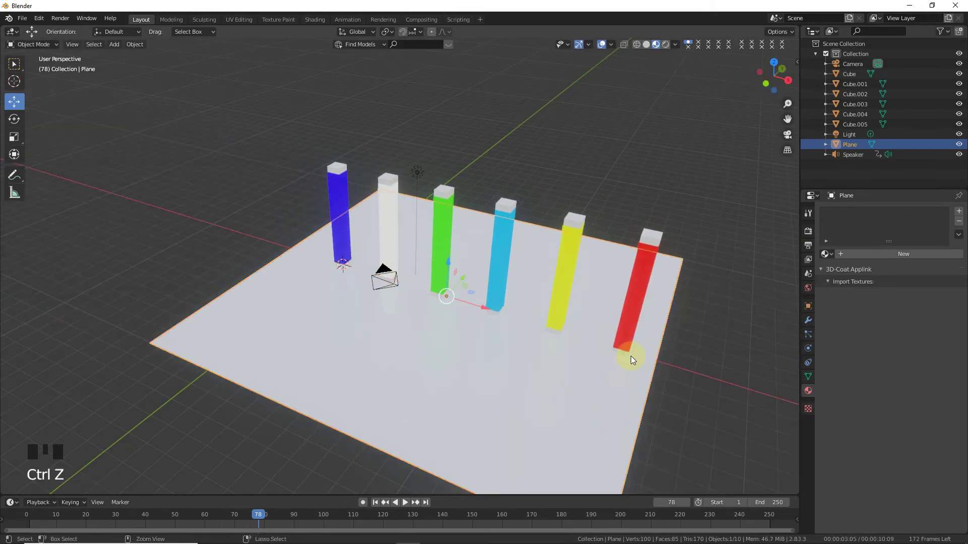
key(s)
click(286, 323)
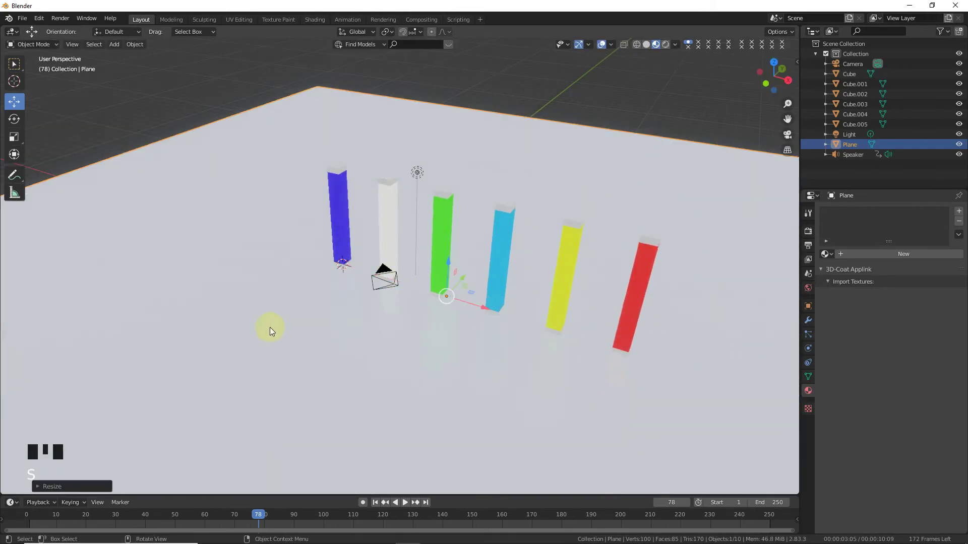
Step: Frame all six pillars in camera view with Lock Camera to View, and raise the light 1.348 m
key(KP_0)
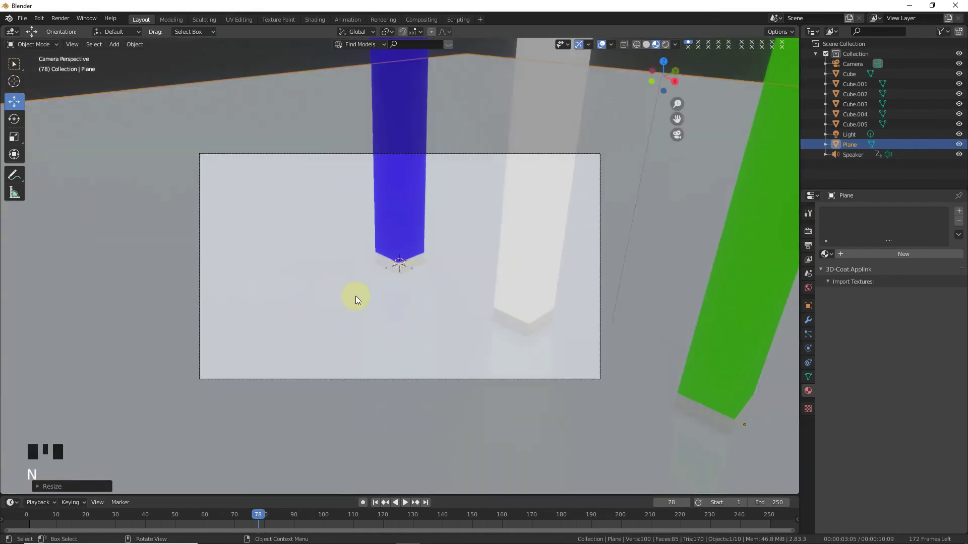
key(n)
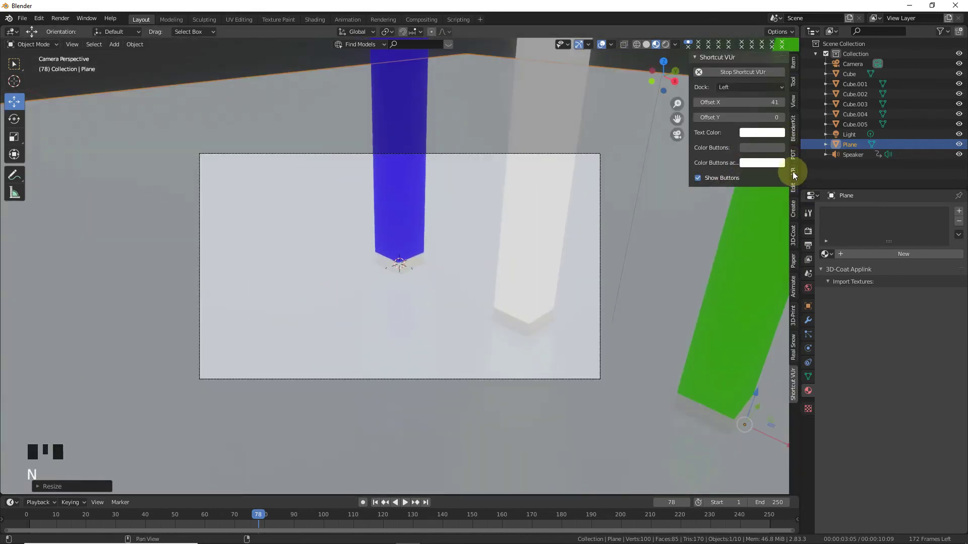
click(795, 107)
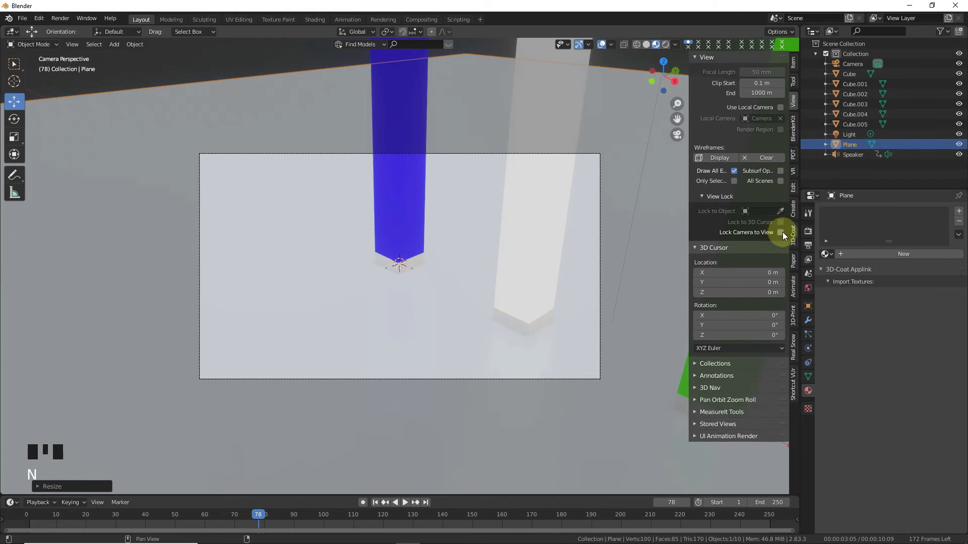
key(n)
scroll(464, 292, down, 8)
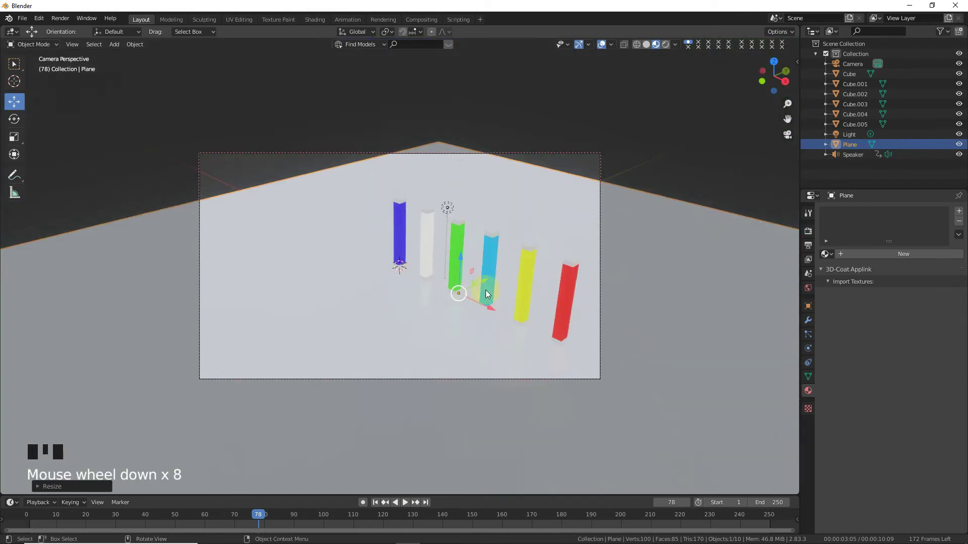
drag(458, 294, 261, 275)
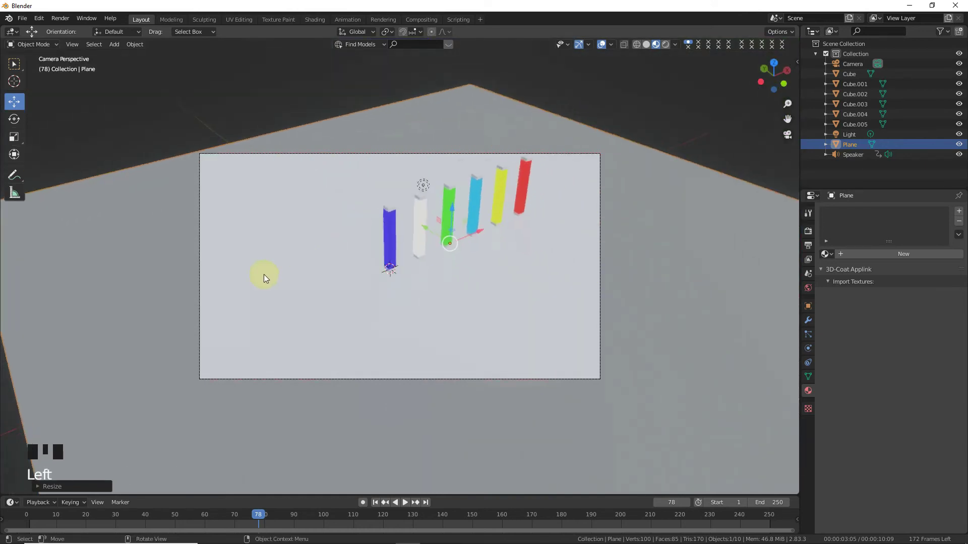
scroll(261, 274, up, 3)
drag(788, 118, 750, 120)
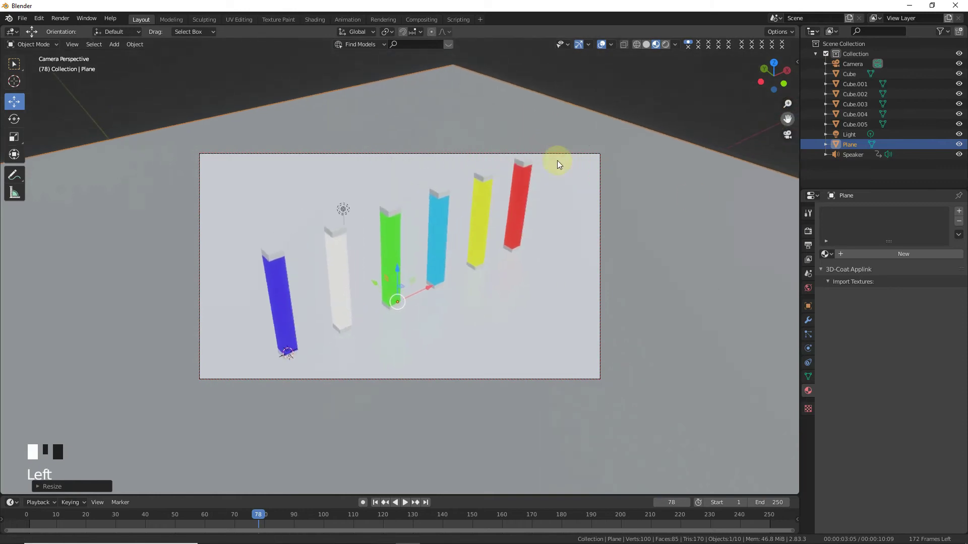
click(336, 211)
mouse_move(344, 170)
mouse_down()
mouse_move(330, 101)
mouse_move(322, 460)
mouse_move(322, 434)
mouse_up()
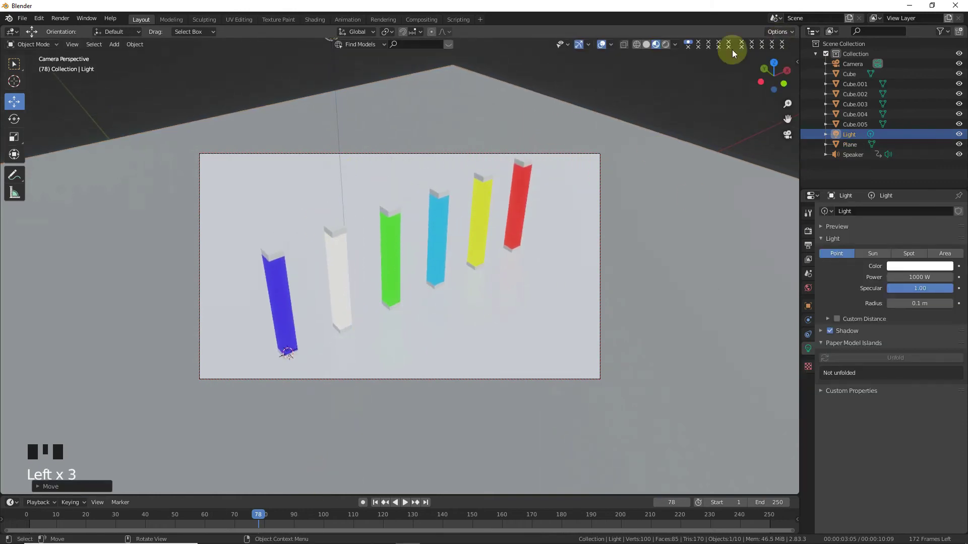
Step: Switch to Rendered shading and select all six coloured pillars
click(665, 44)
drag(773, 80, 782, 74)
click(527, 208)
shift+click(484, 235)
shift+click(447, 265)
shift+click(392, 277)
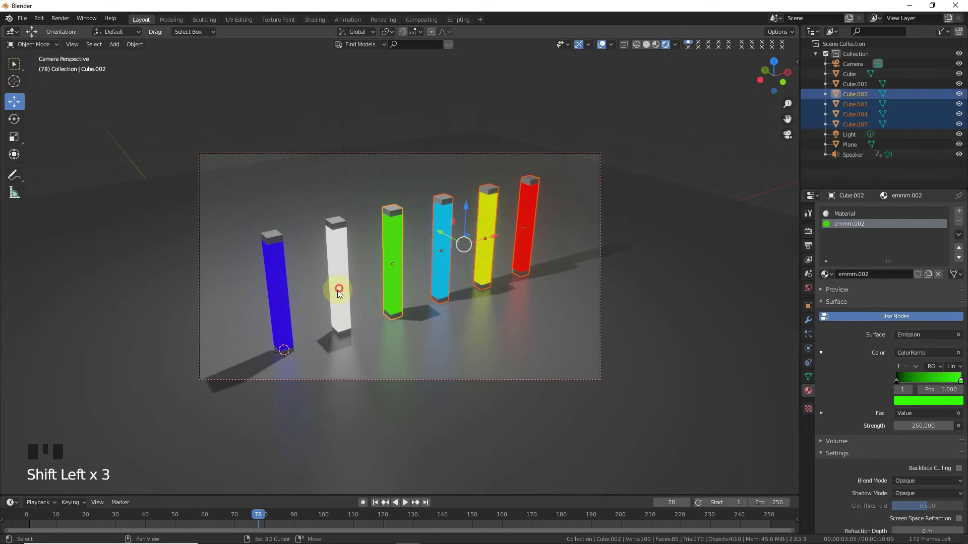
shift+click(337, 289)
shift+click(286, 317)
Step: Duplicate the six pillars into a second row 3 m along Y
key(shift+d)
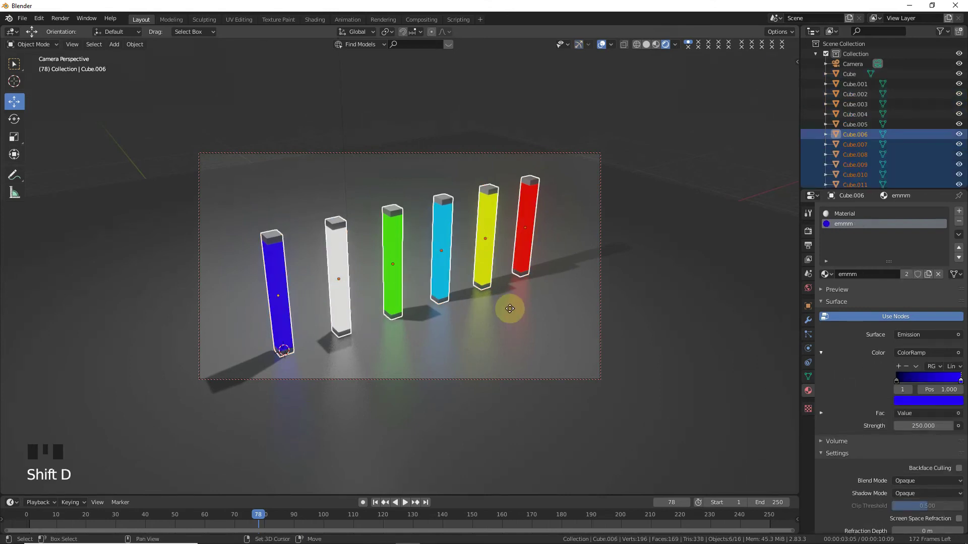
key(x)
text(y)
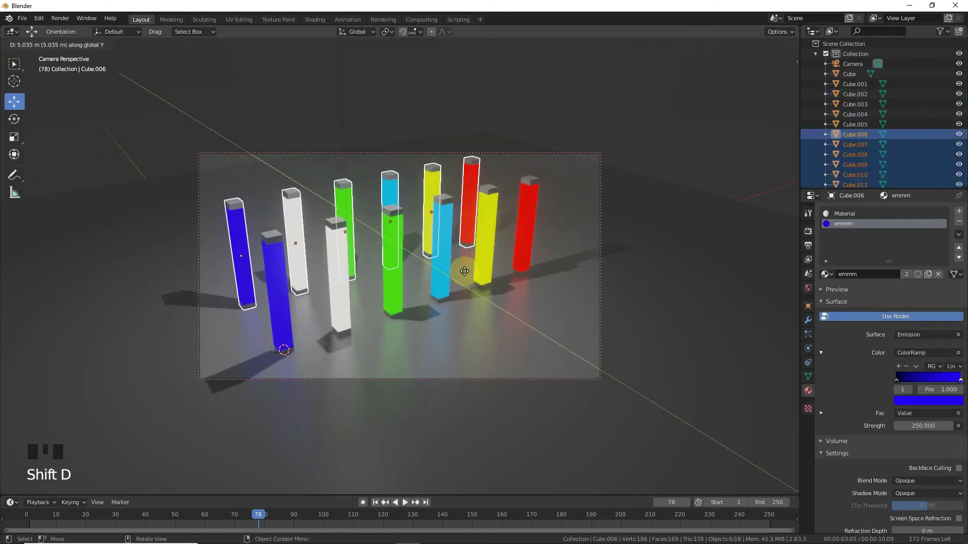
text(3)
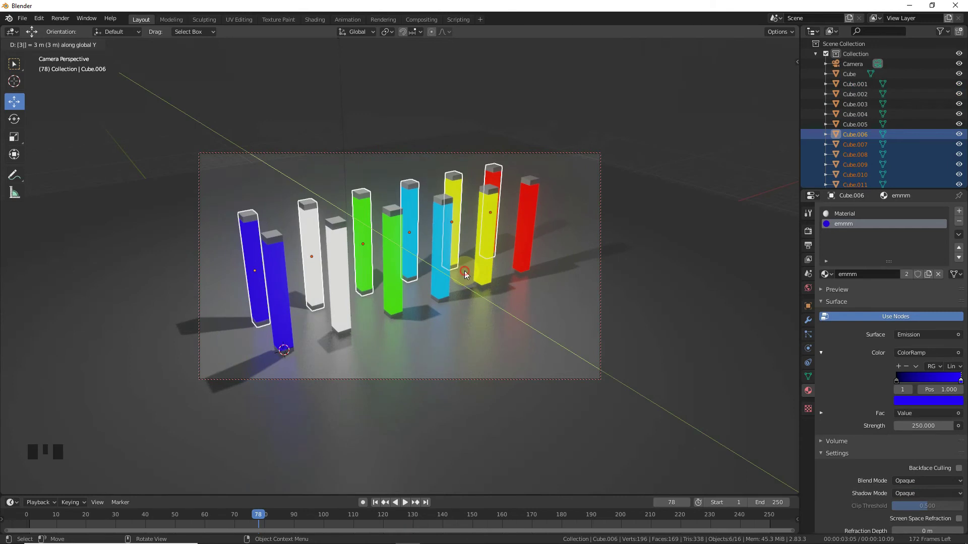
key(Return)
click(697, 138)
Step: Scale the floor plane up slightly
click(647, 243)
key(s)
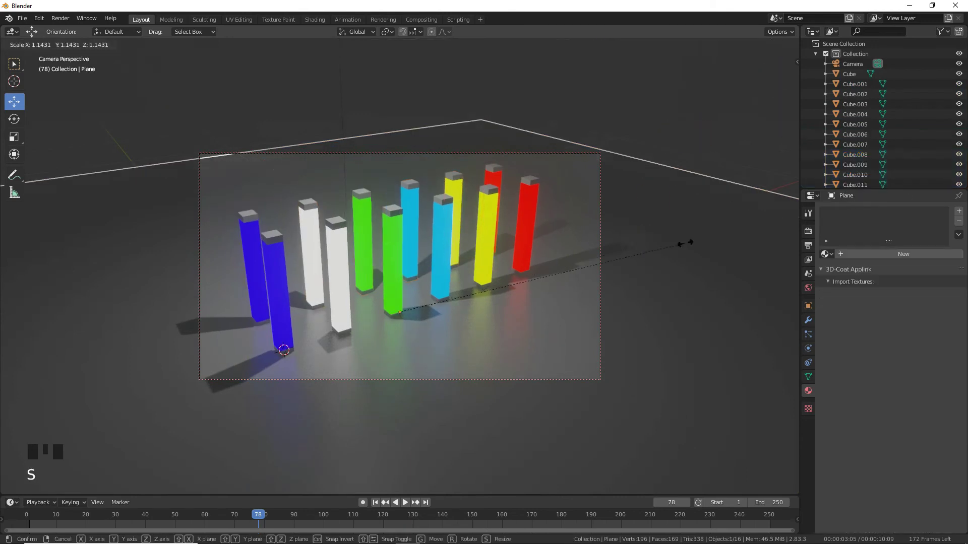
click(756, 231)
scroll(486, 182, up, 1)
scroll(486, 187, down, 1)
Step: Zoom the camera closer using Lock Camera to View so all twelve pillars fill the frame
key(n)
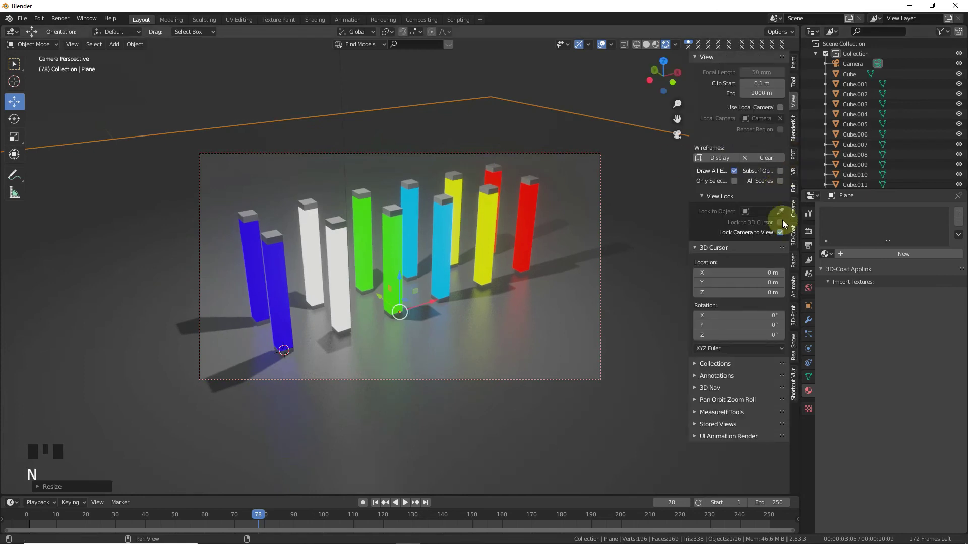
click(780, 233)
scroll(500, 237, up, 3)
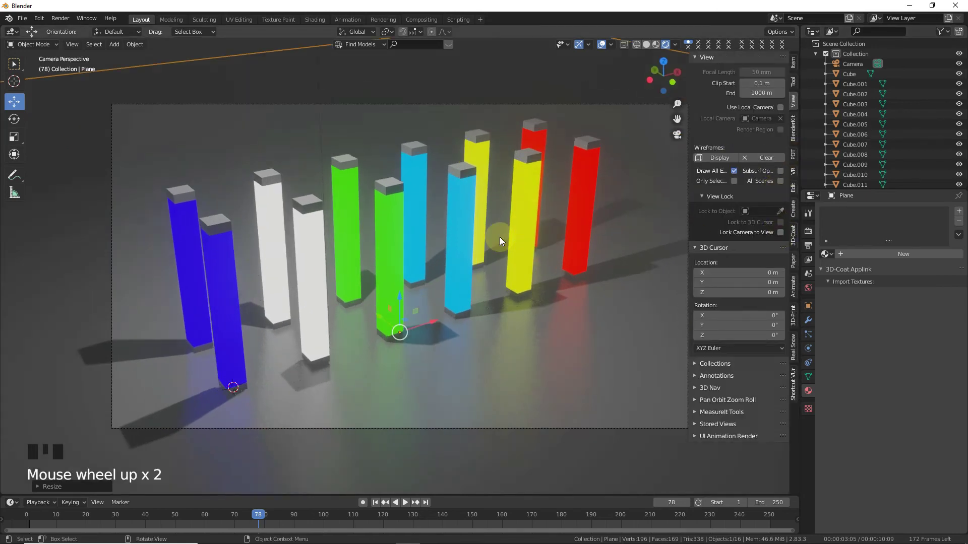
click(781, 232)
Step: Create Material.001 for the floor with Specular 1.000, then rewind to frame 1
key(n)
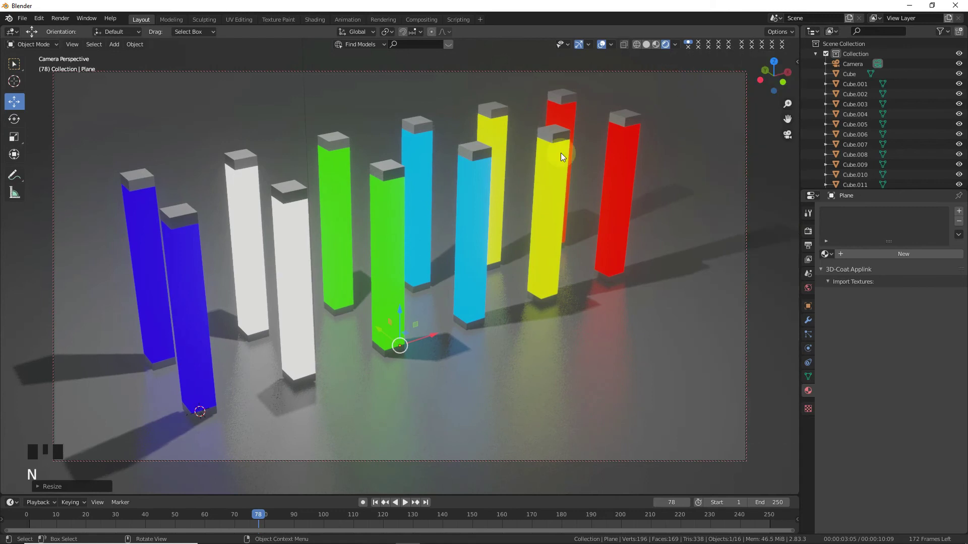
click(530, 403)
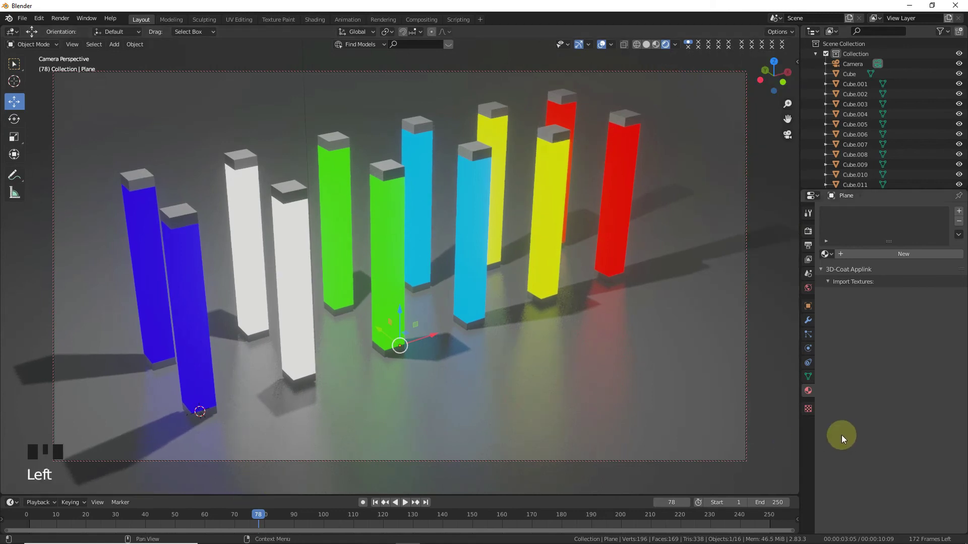
click(897, 392)
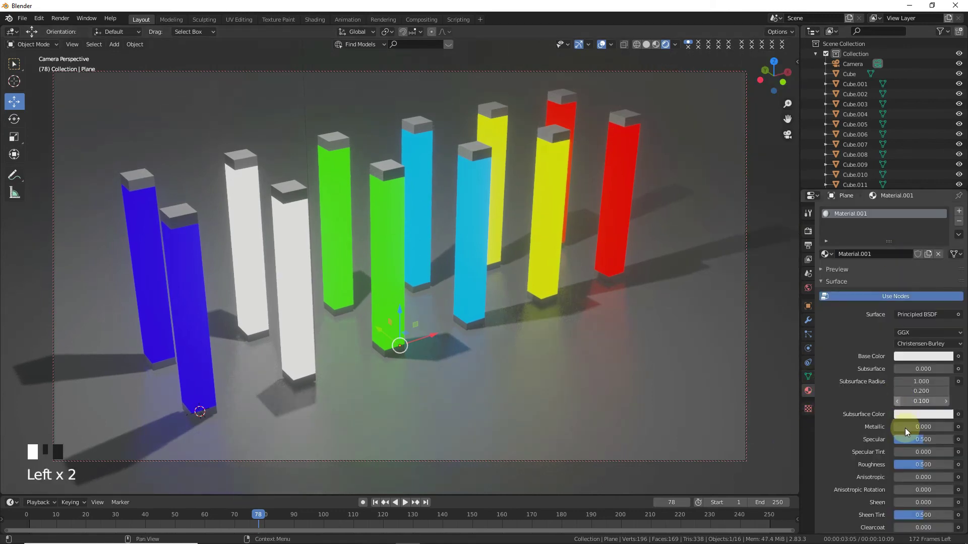
drag(905, 437, 932, 438)
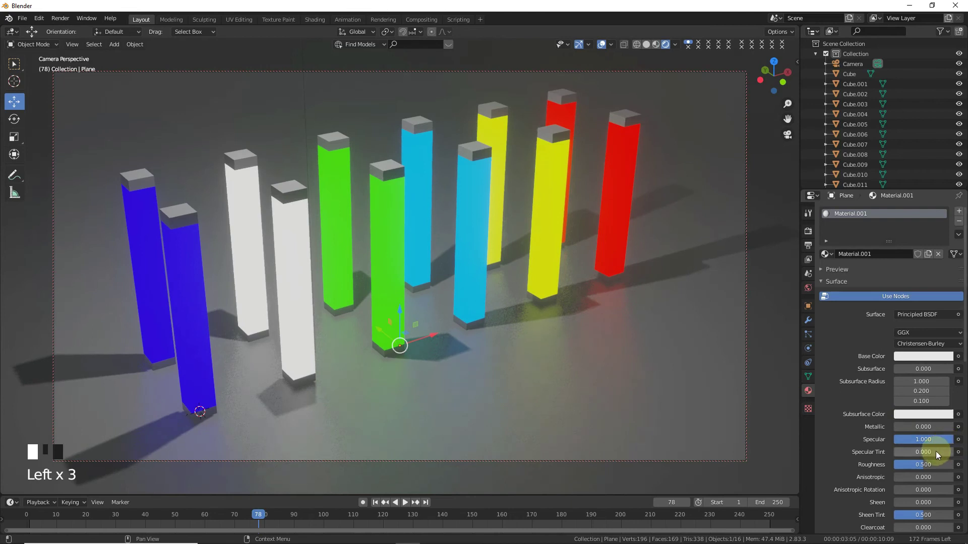
click(913, 357)
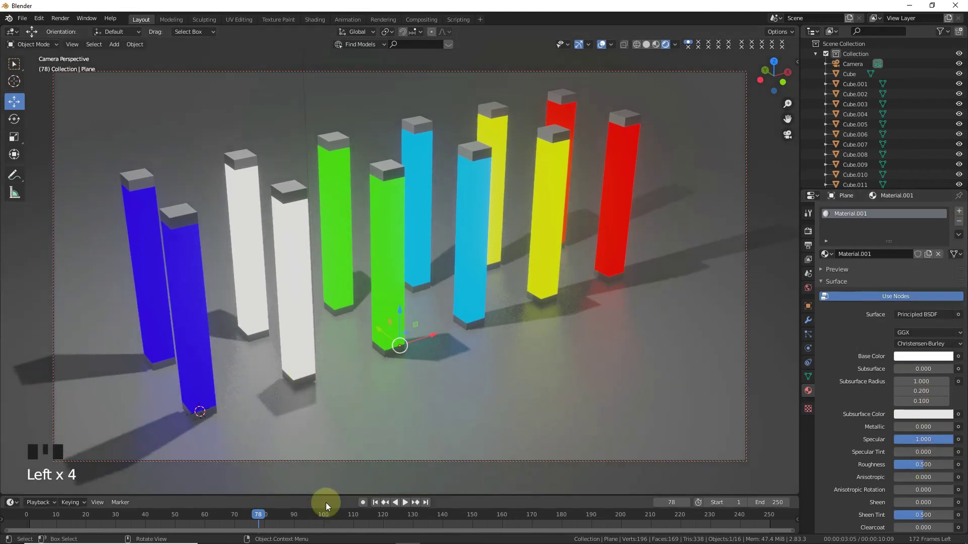
click(375, 502)
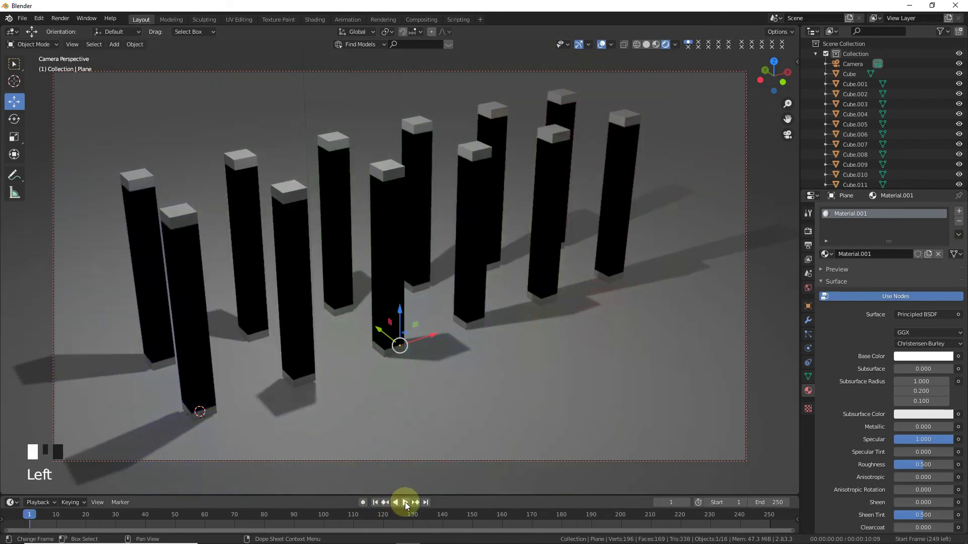
Step: Play the sound-driven animation and pause it at frame 89
click(406, 502)
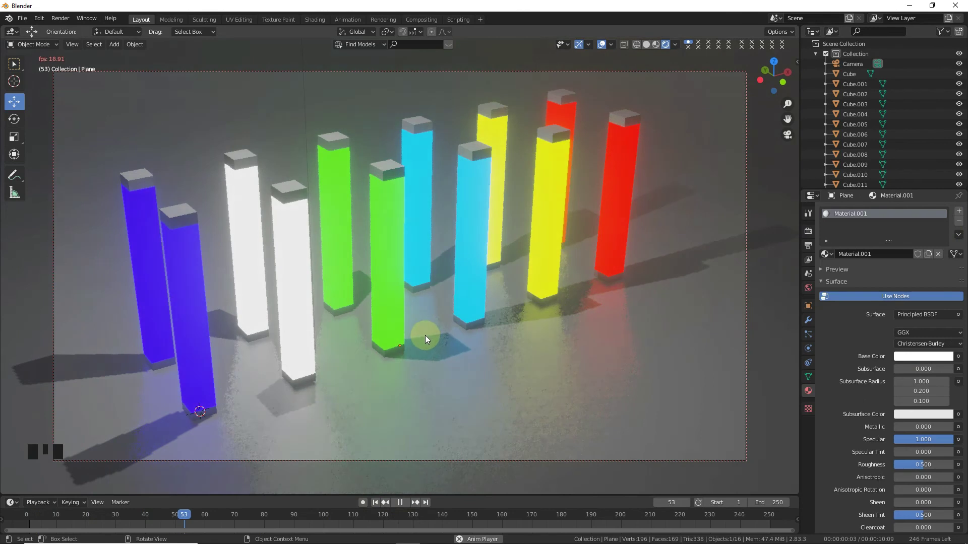
click(400, 503)
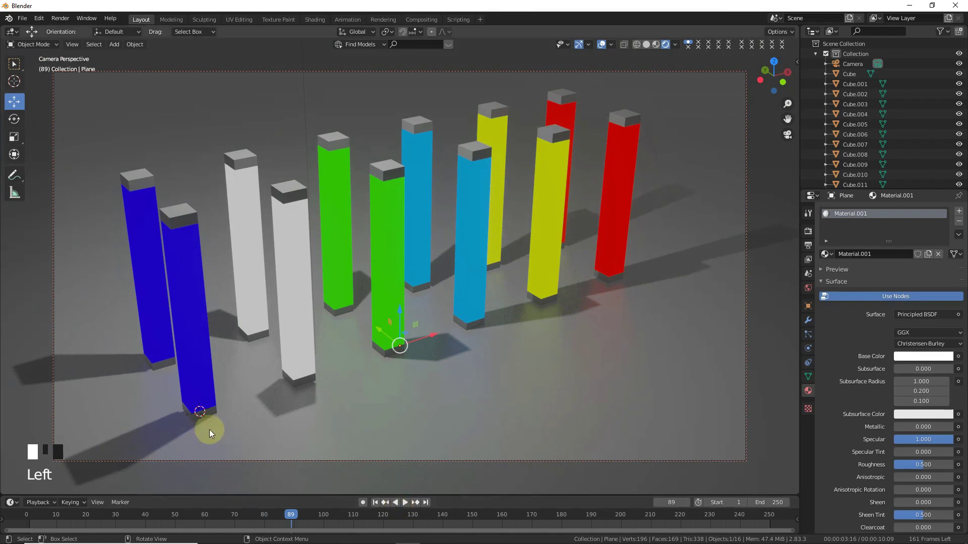
Step: Darken the pillars' shared cap Material base colour to about 0.427 grey, then select the floor plane
click(197, 267)
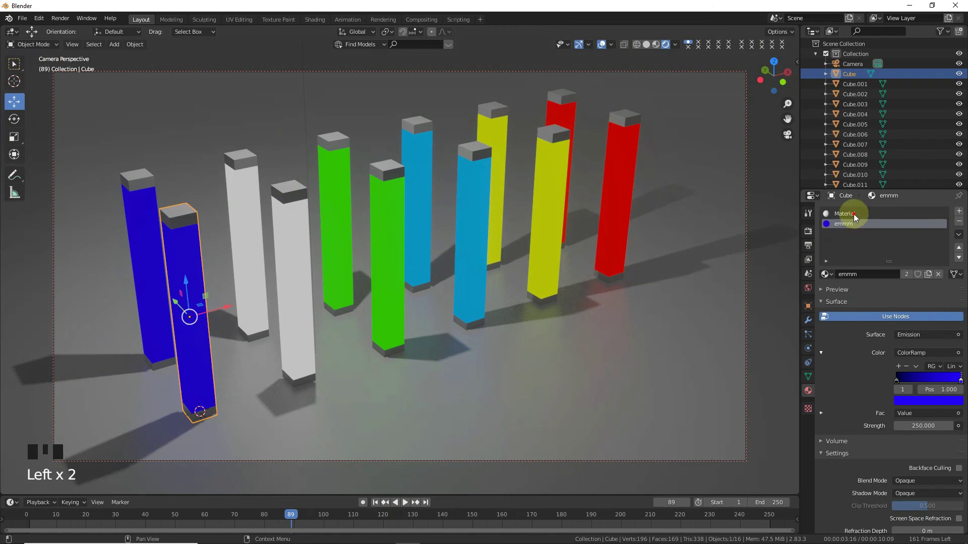
click(920, 412)
click(923, 376)
drag(945, 262, 945, 282)
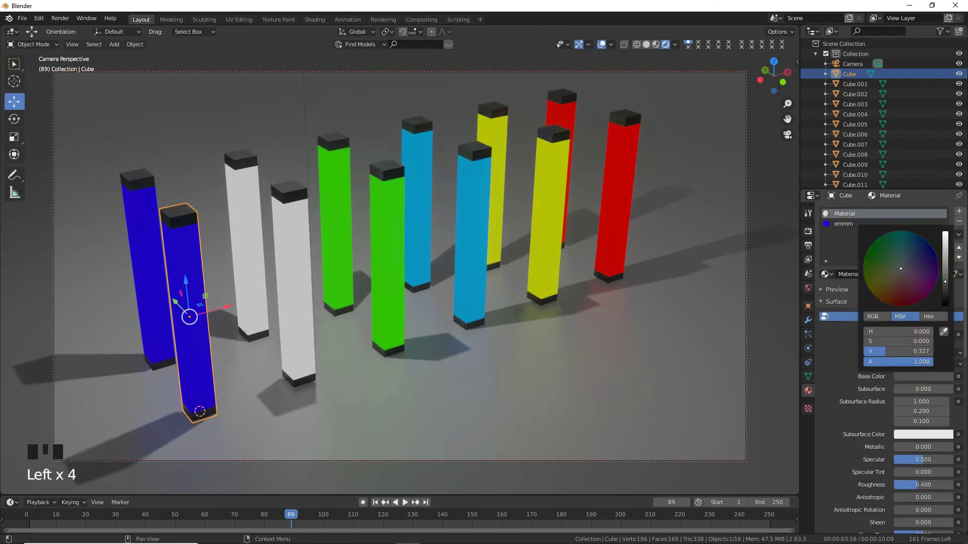
click(595, 347)
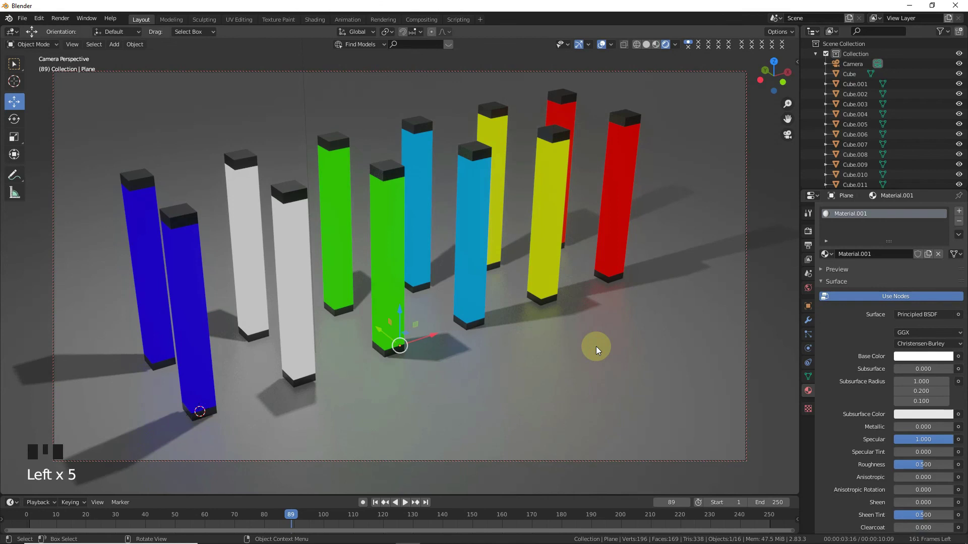